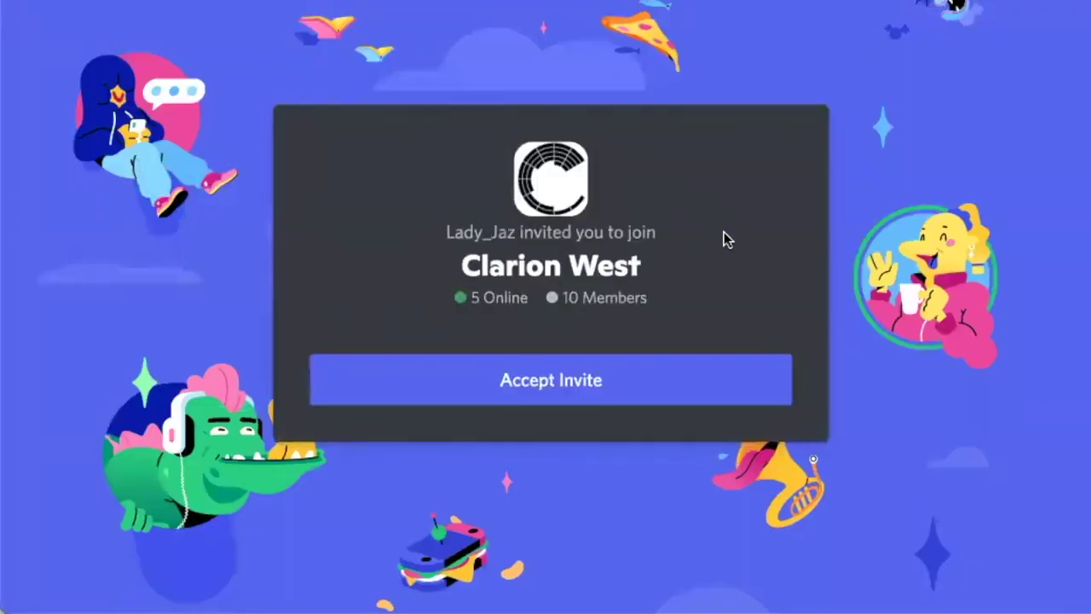
Accept the invitation to the Clarion West server and open its required membership steps.
click(639, 389)
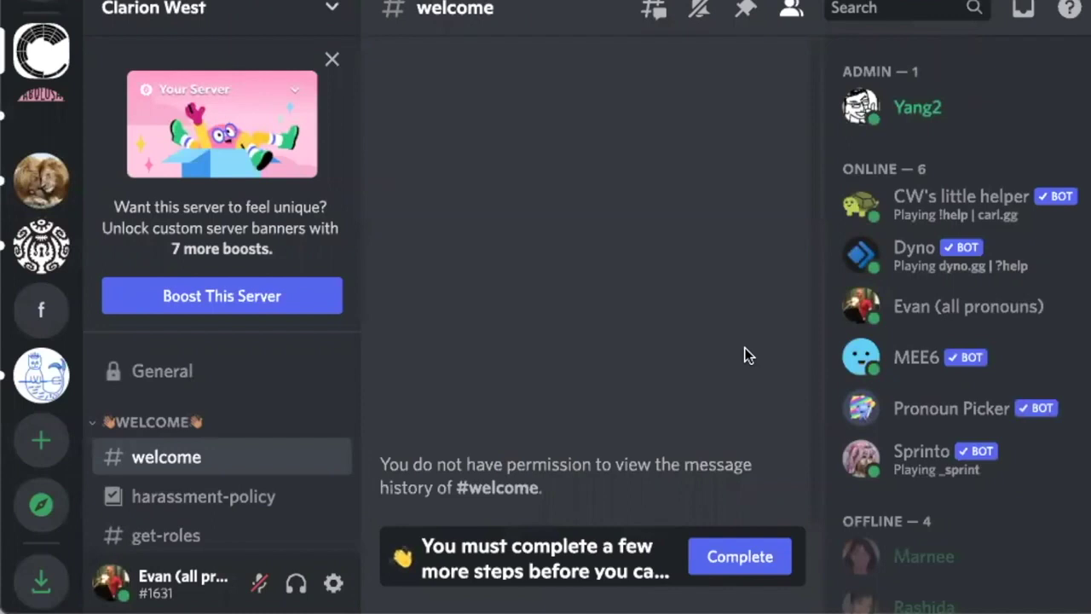
click(742, 556)
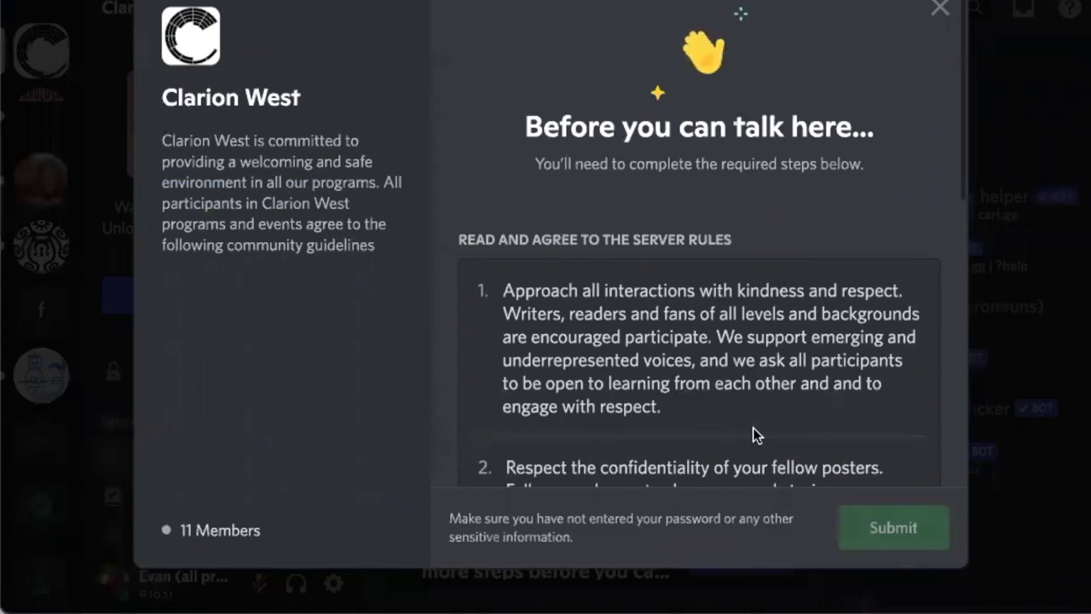
Read through the Clarion West server rules, agree to them and submit the membership form.
scroll(753, 427, down, 1)
scroll(753, 427, down, 3)
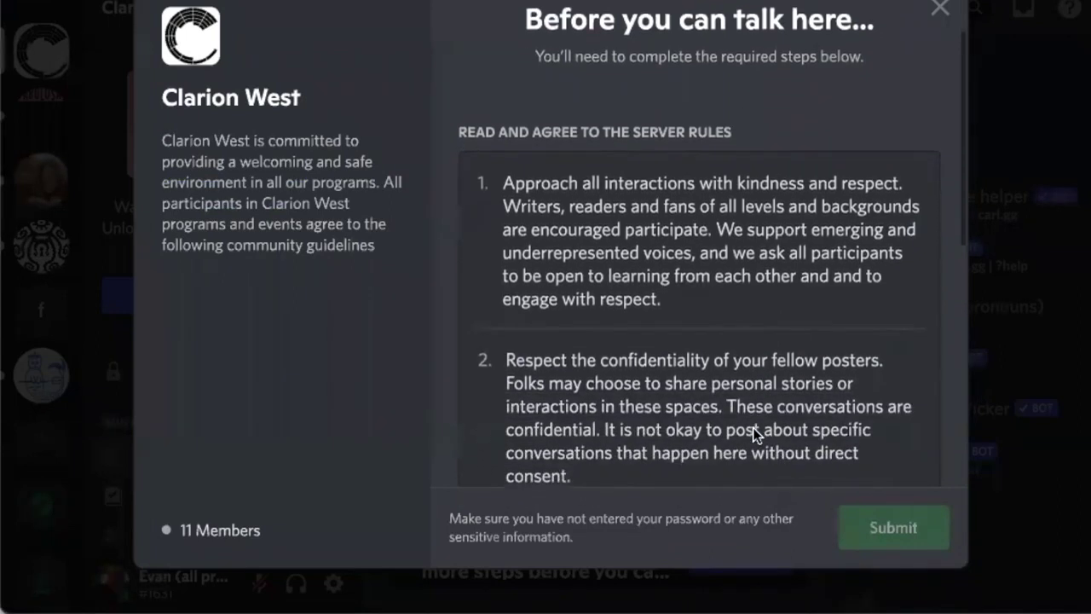
scroll(752, 427, down, 3)
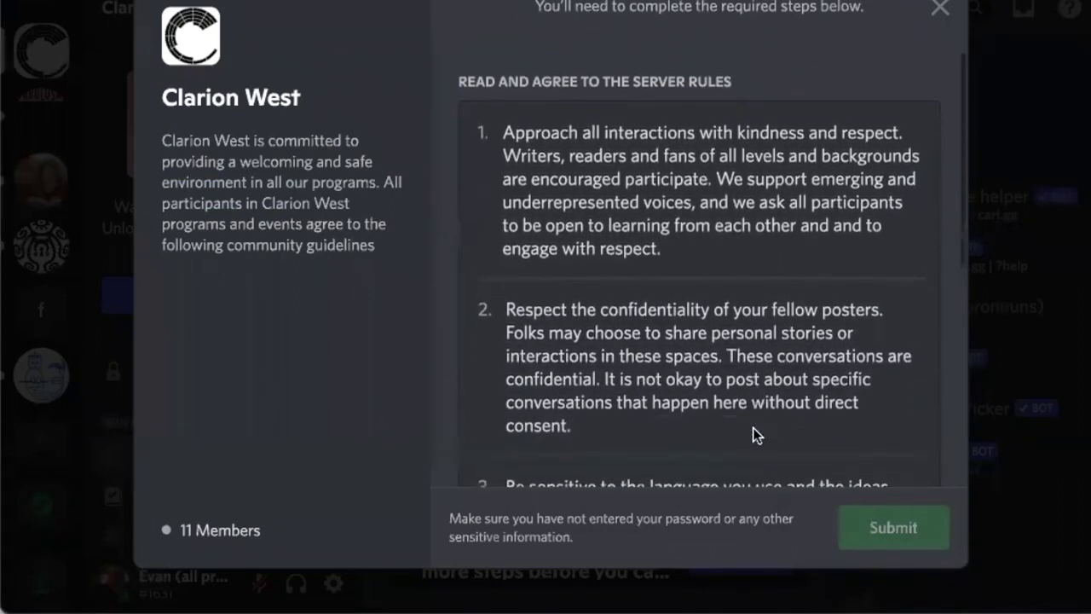
scroll(754, 435, down, 1)
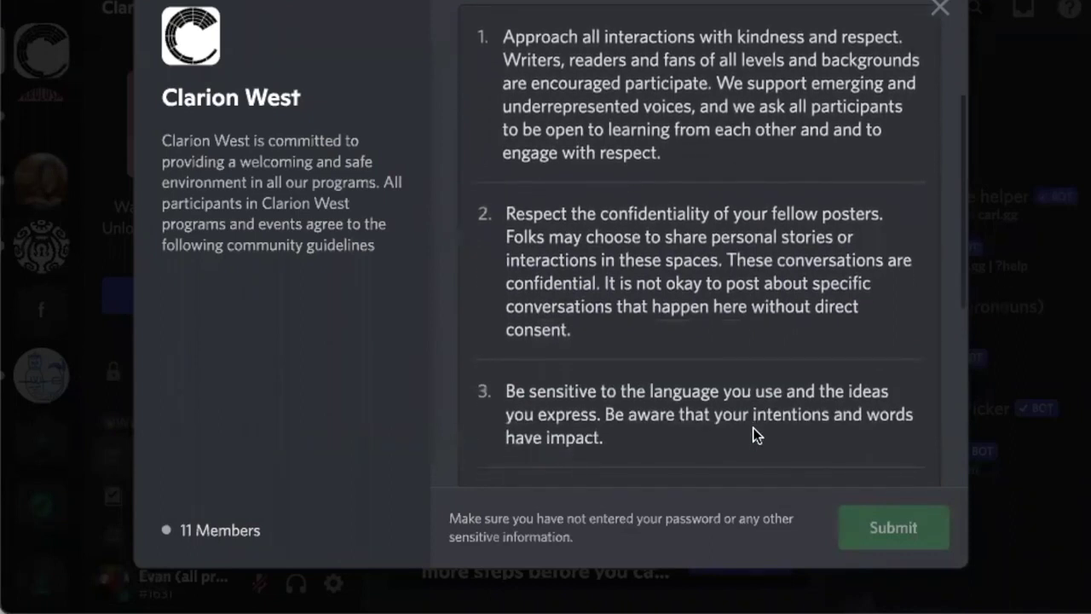
scroll(754, 434, down, 3)
scroll(753, 427, down, 3)
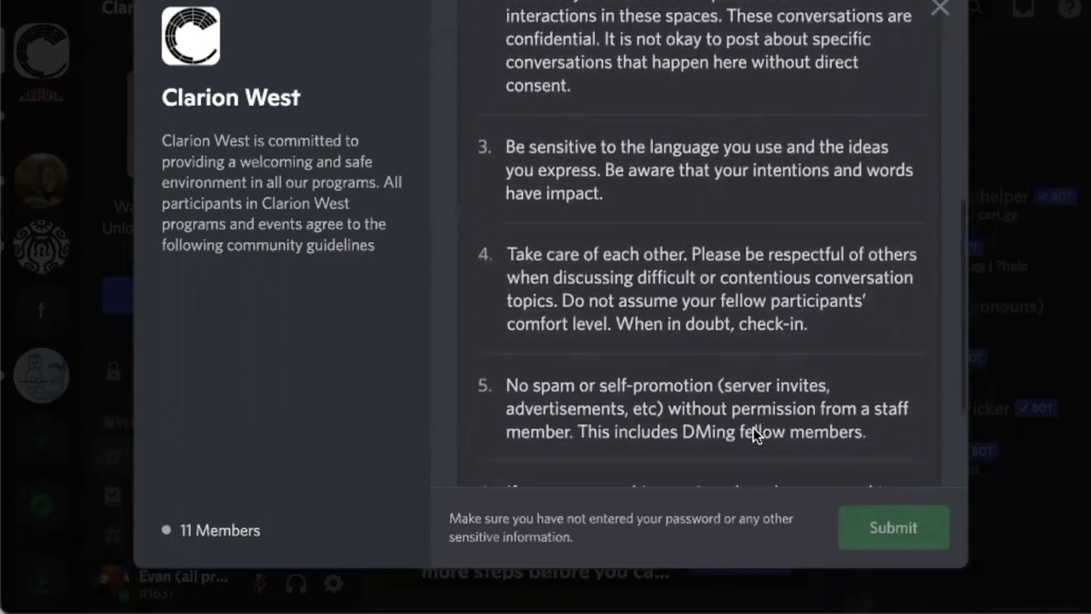
scroll(754, 433, down, 2)
scroll(754, 433, down, 2)
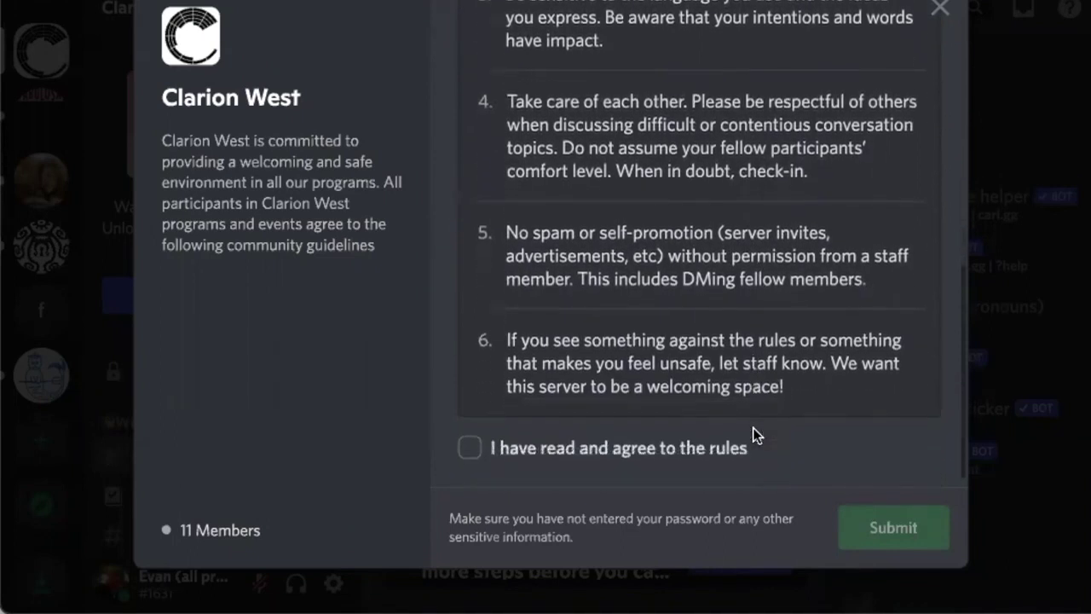
click(471, 449)
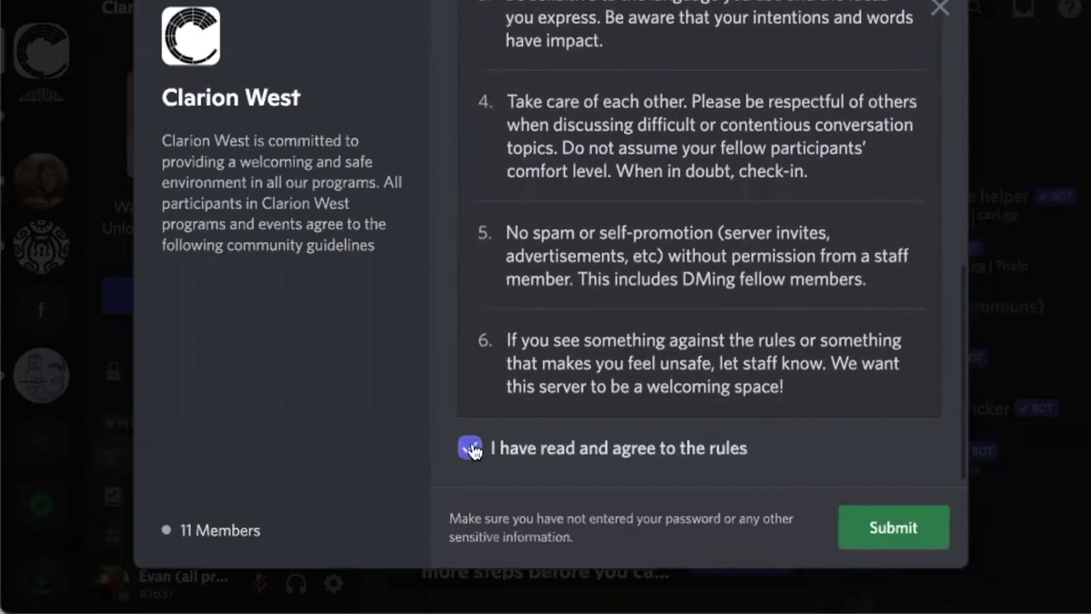
click(866, 528)
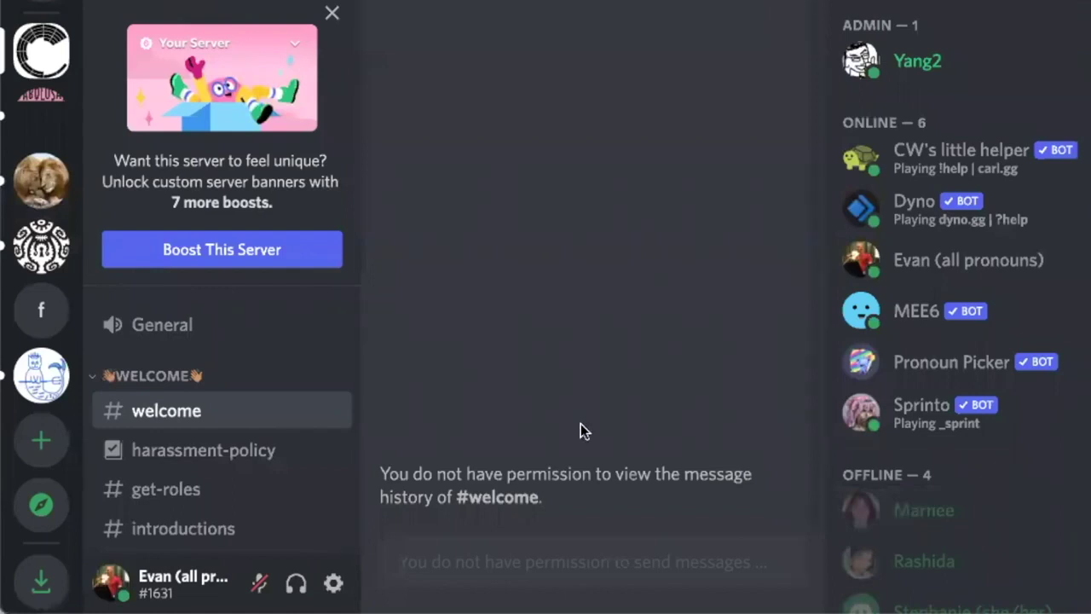
Look through the server's channel list and open the get-roles channel.
scroll(298, 346, down, 2)
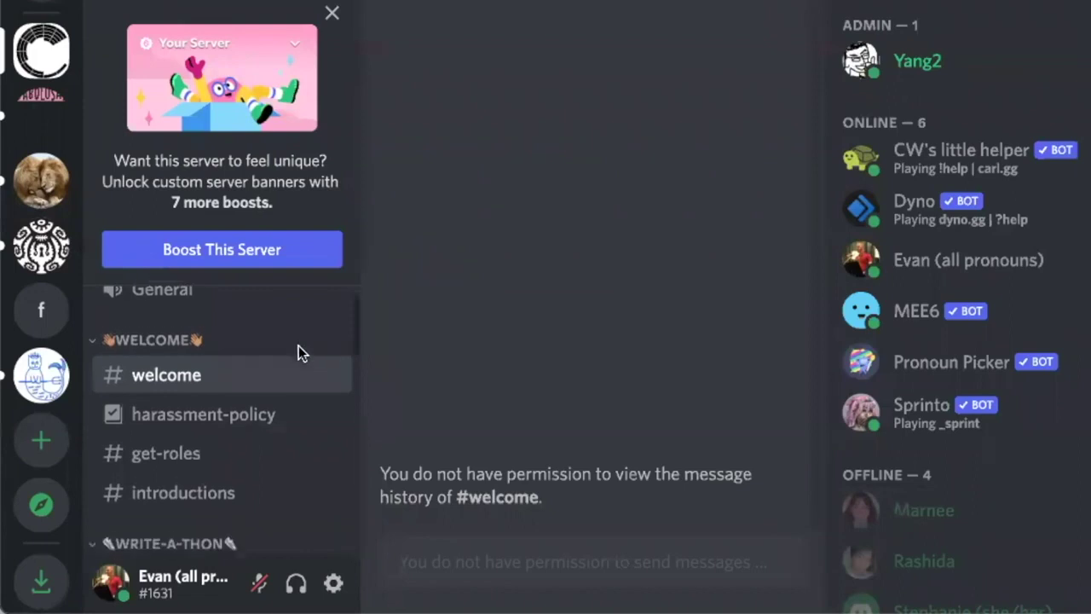
scroll(299, 346, down, 4)
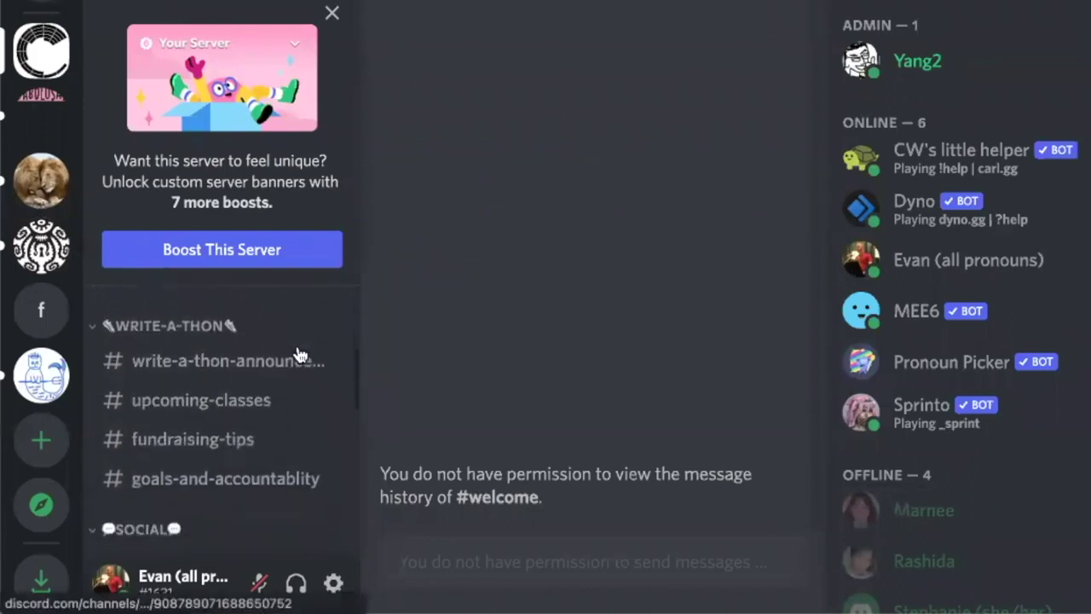
scroll(298, 353, down, 4)
scroll(298, 351, up, 3)
scroll(299, 349, up, 3)
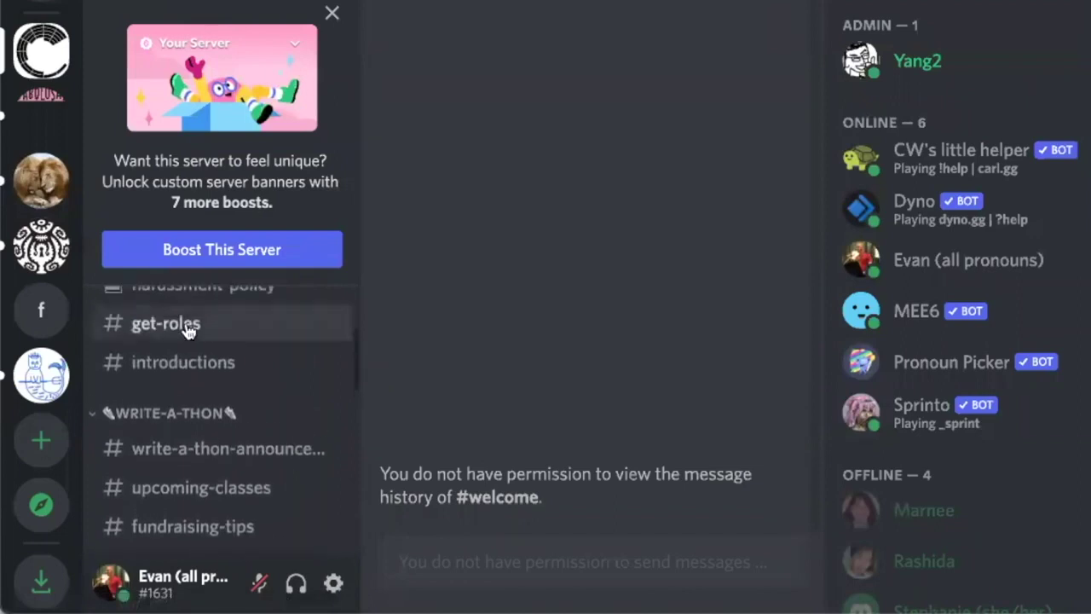
click(189, 330)
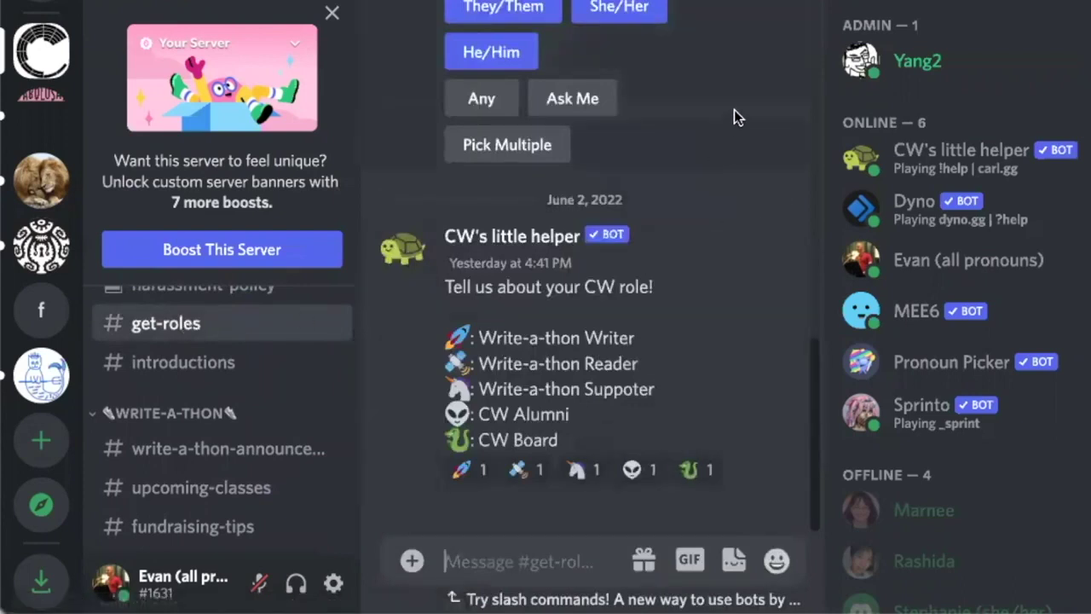
Choose North America as the region by adding the eagle reaction to the "Where are you from?" message.
scroll(734, 109, up, 3)
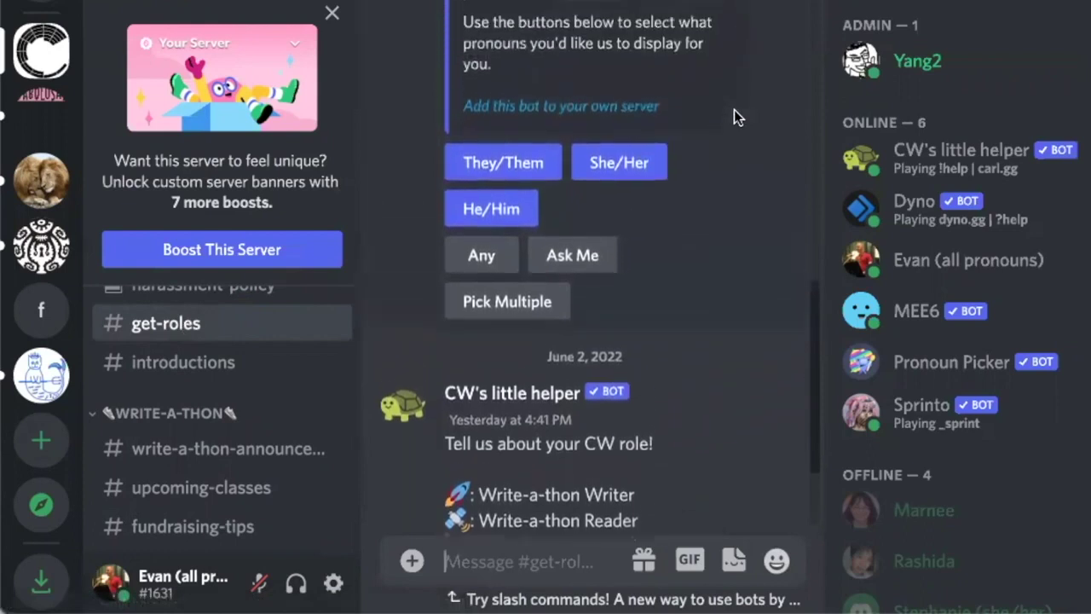
scroll(734, 109, up, 2)
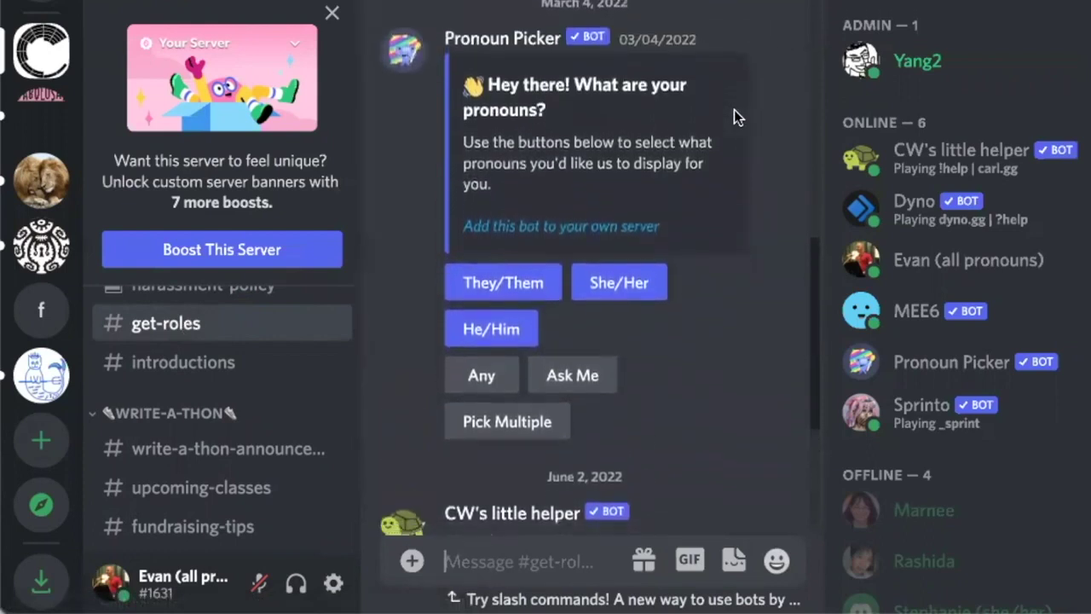
scroll(734, 109, down, 1)
scroll(734, 109, up, 5)
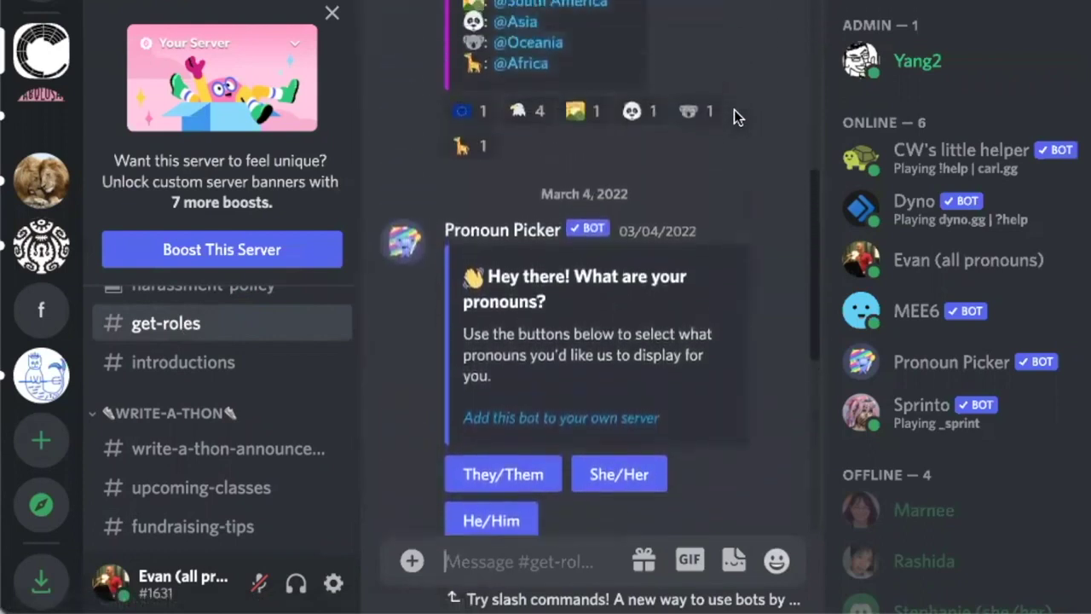
scroll(734, 109, up, 4)
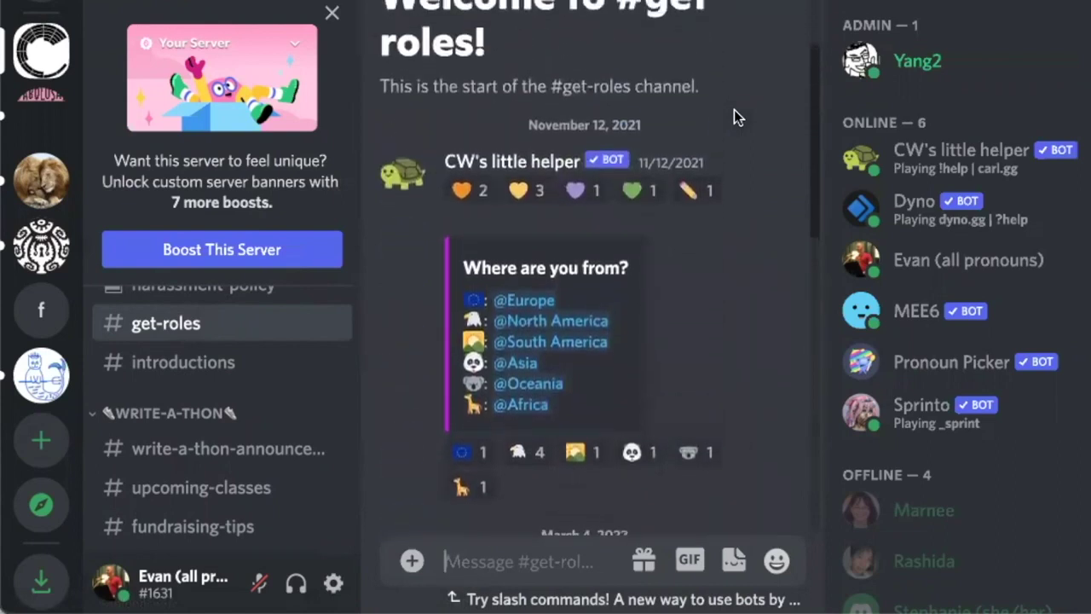
scroll(734, 109, down, 4)
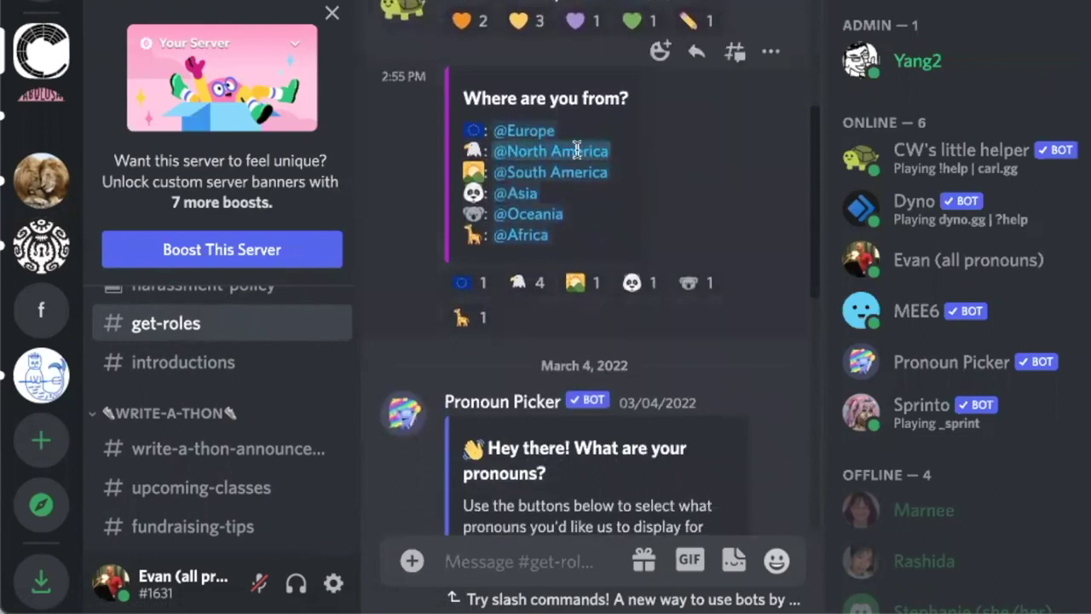
click(472, 153)
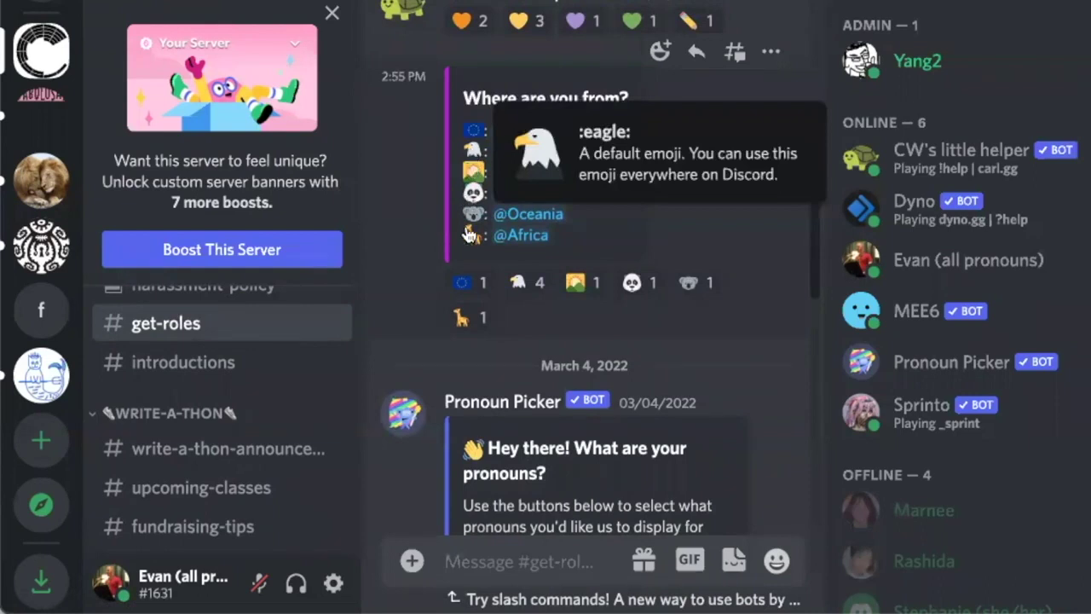
click(542, 288)
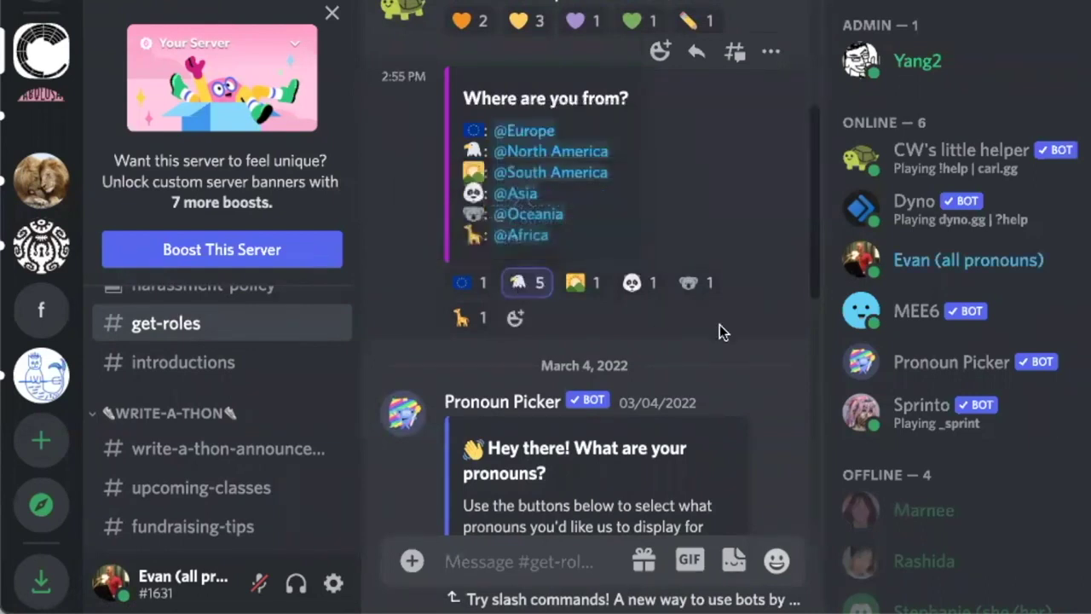
Set the displayed pronouns to They/Them in the Pronoun Picker message.
scroll(719, 328, down, 3)
scroll(720, 324, down, 3)
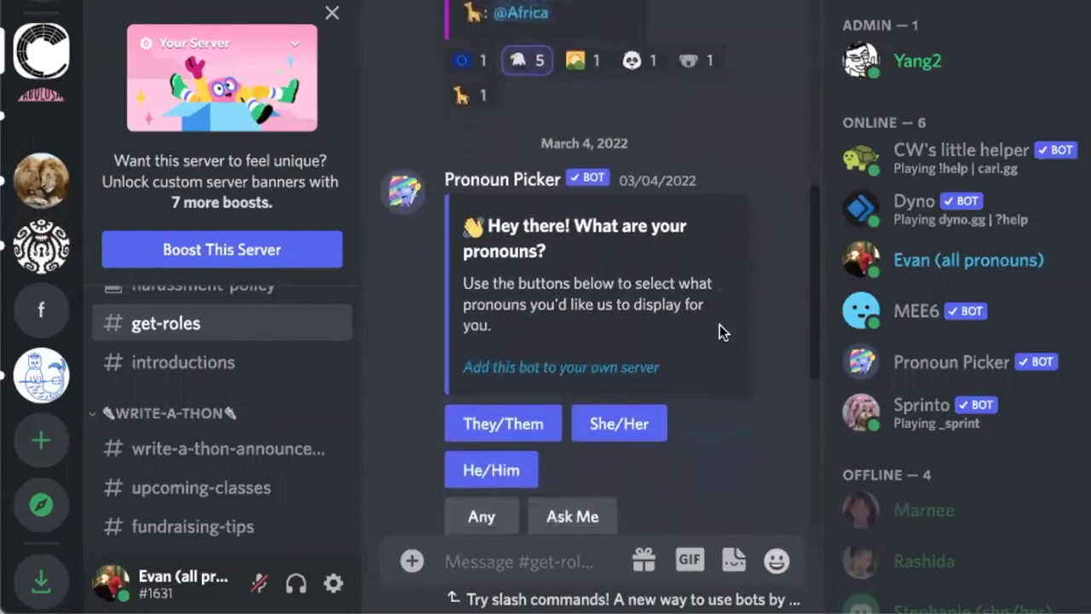
scroll(719, 332, down, 1)
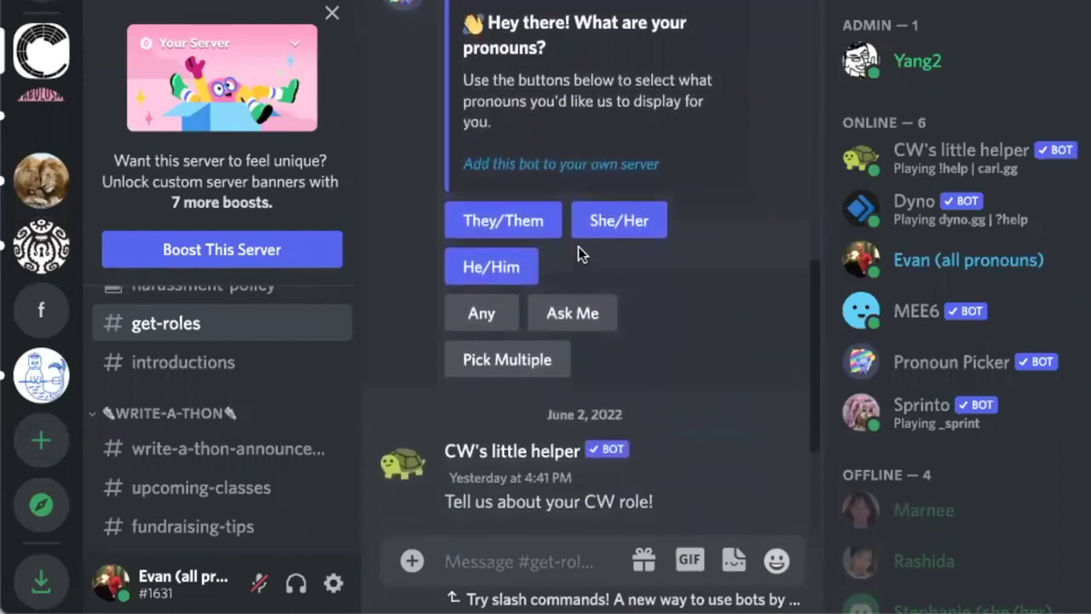
click(526, 234)
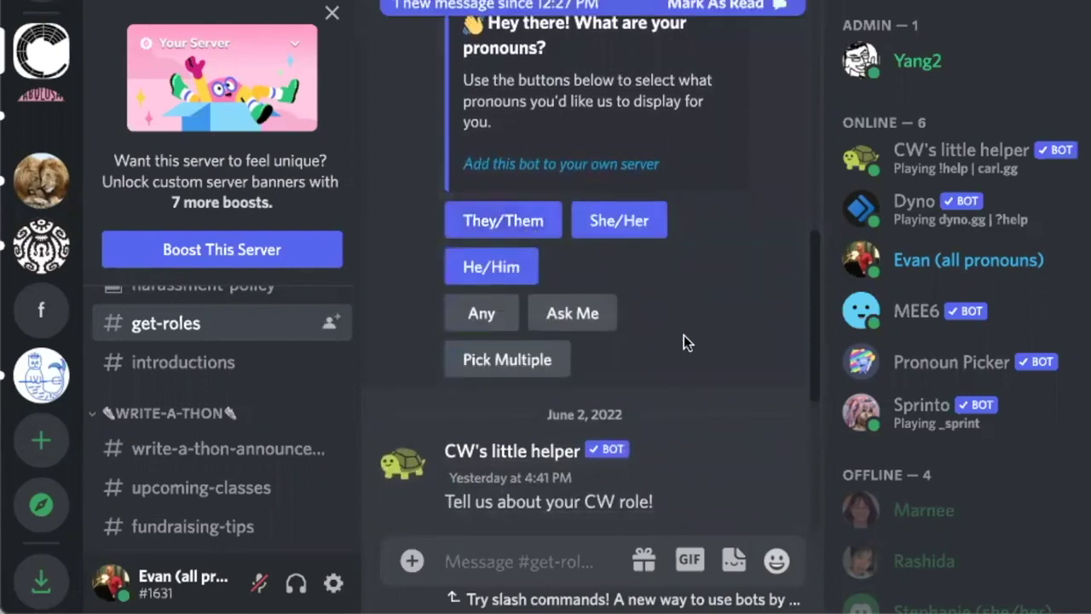
React to the CW role message for Write-a-thon Writer, Write-a-thon Reader, Write-a-thon Suppoter and CW Alumni.
scroll(683, 335, down, 4)
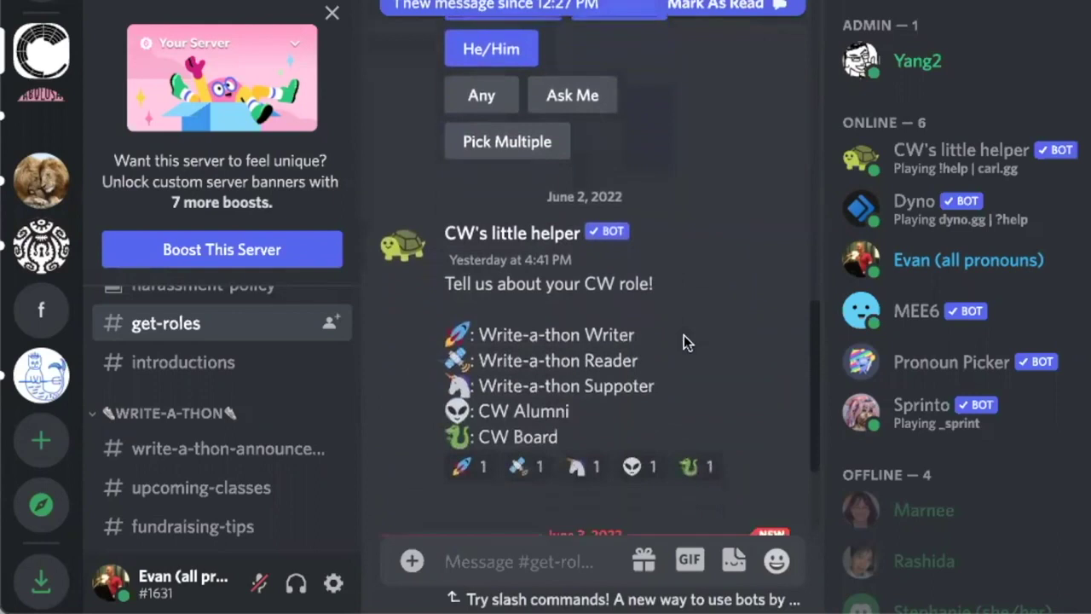
scroll(684, 335, down, 2)
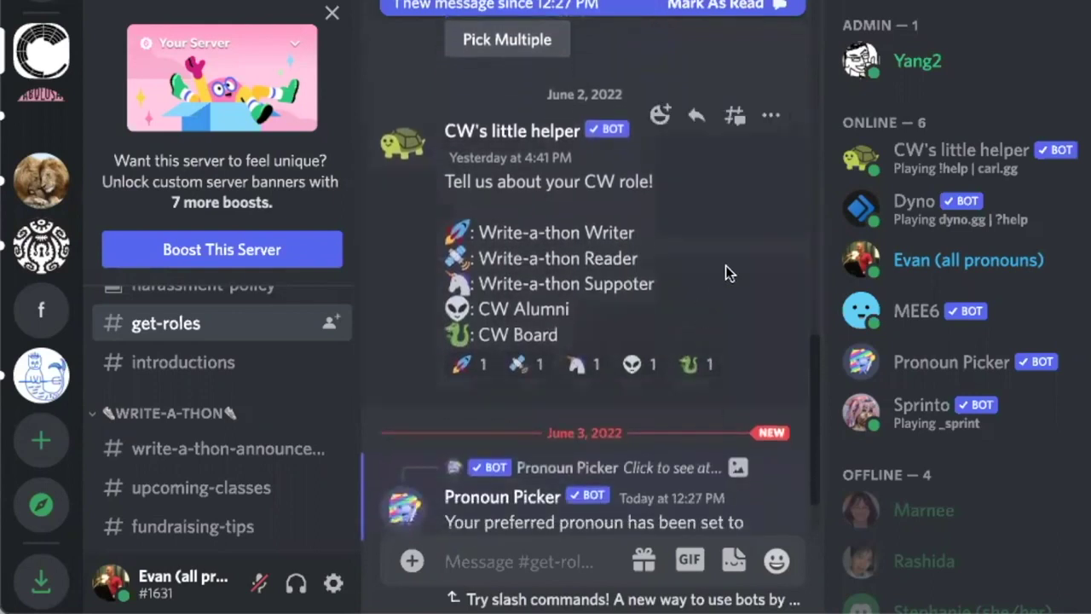
click(468, 365)
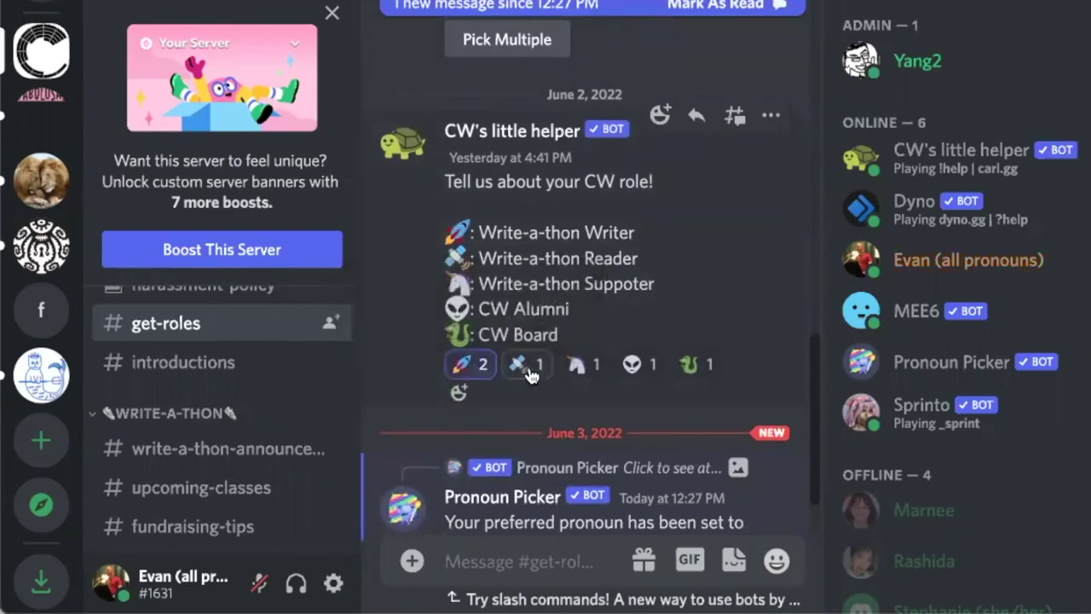
click(521, 367)
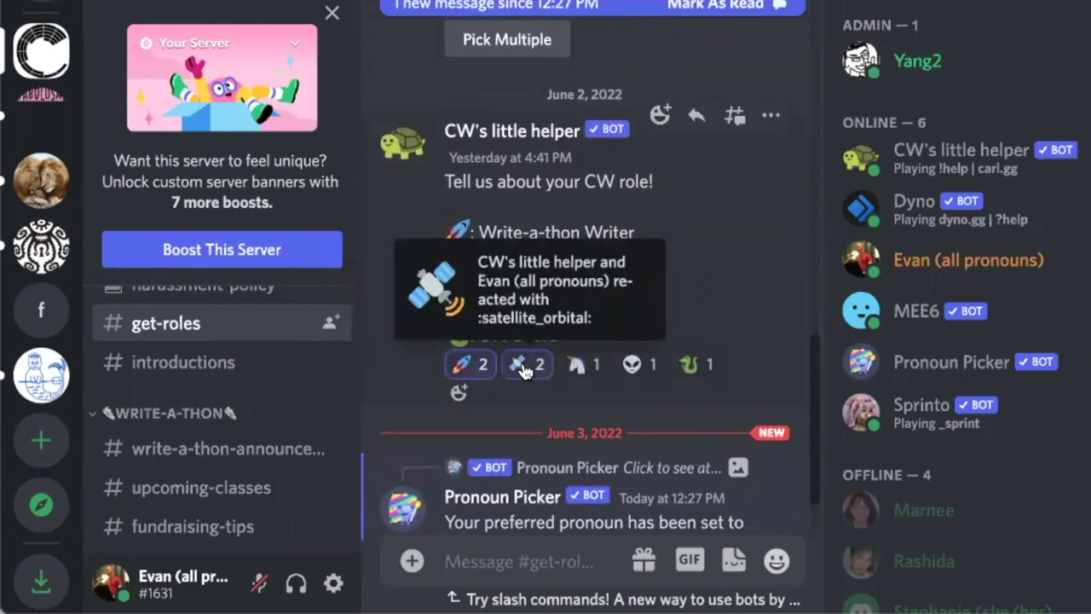
click(577, 368)
click(642, 367)
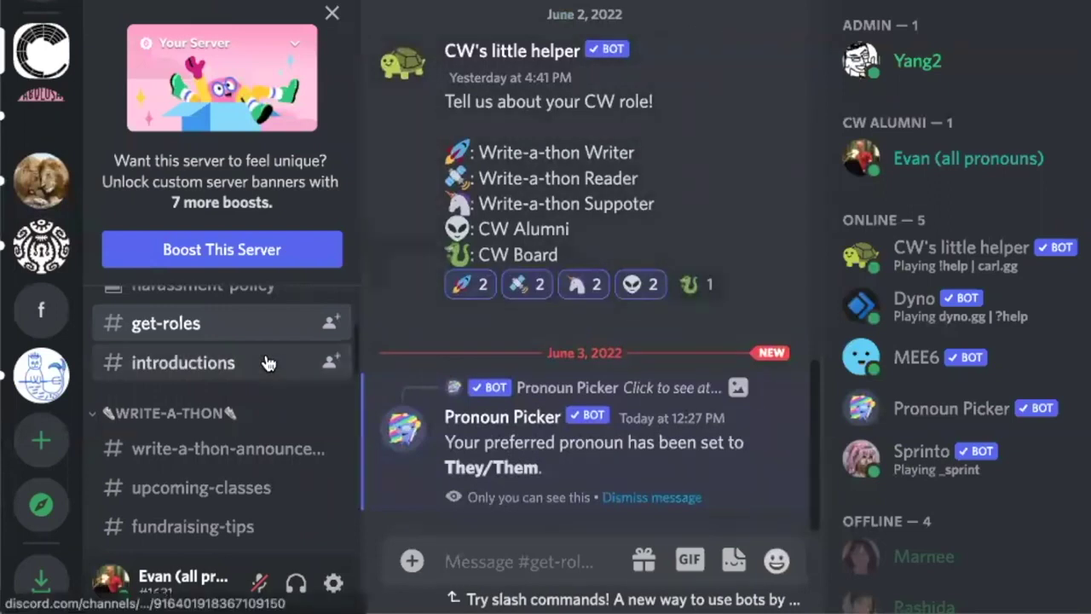
Post "Hello! I write amazing stories!" in the introductions channel.
scroll(266, 363, up, 2)
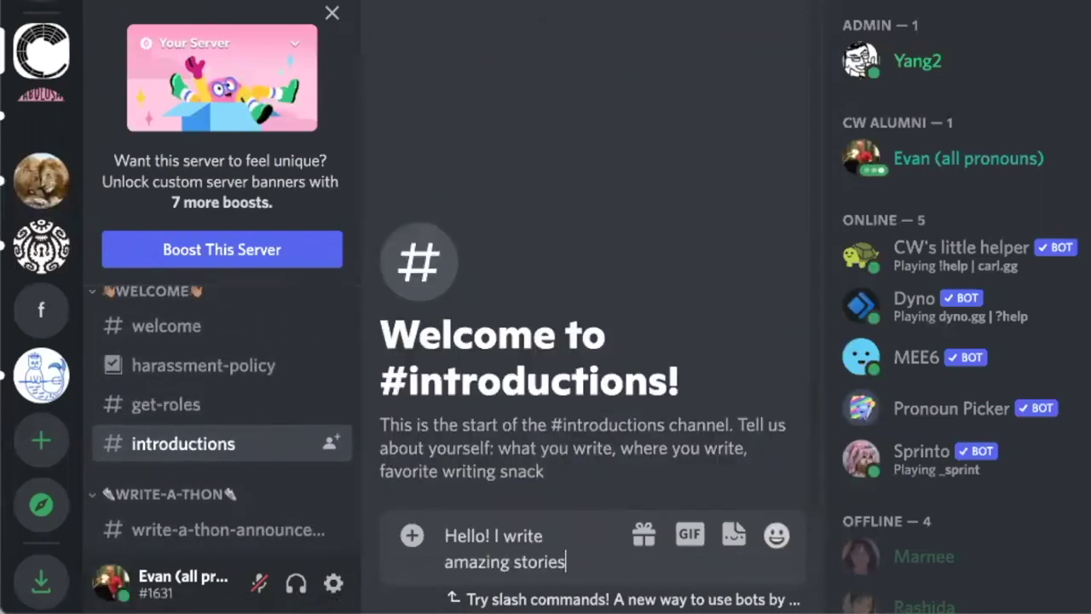
text(! I write amazing stories!)
key(Return)
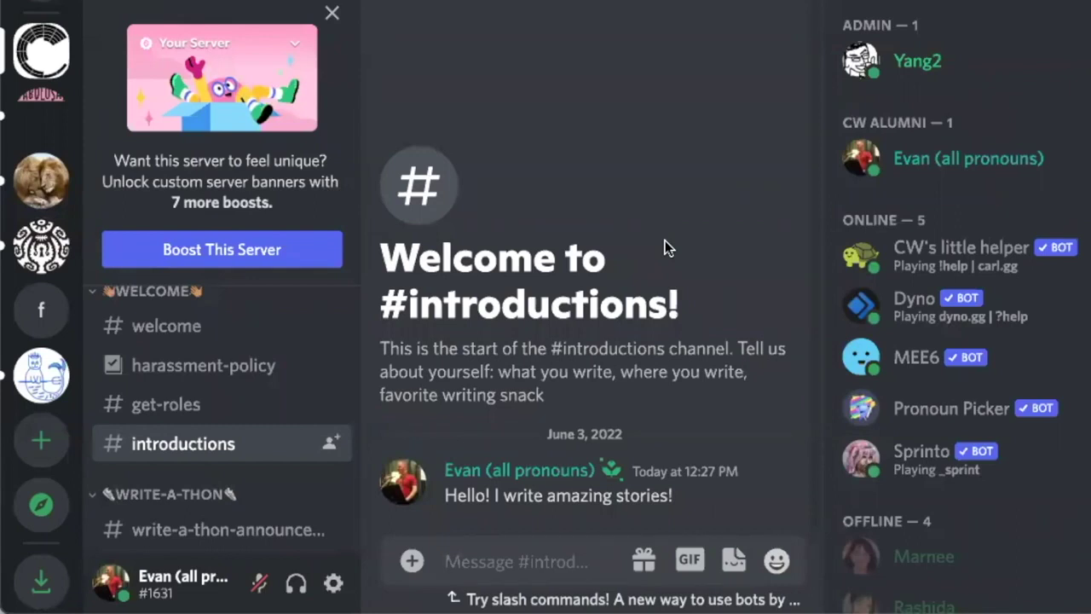
Post the follow-up message "Well, my dad says they're amazing." in the introductions channel.
text(Well, my d)
text(ad says they're ama)
text(zing.)
key(Return)
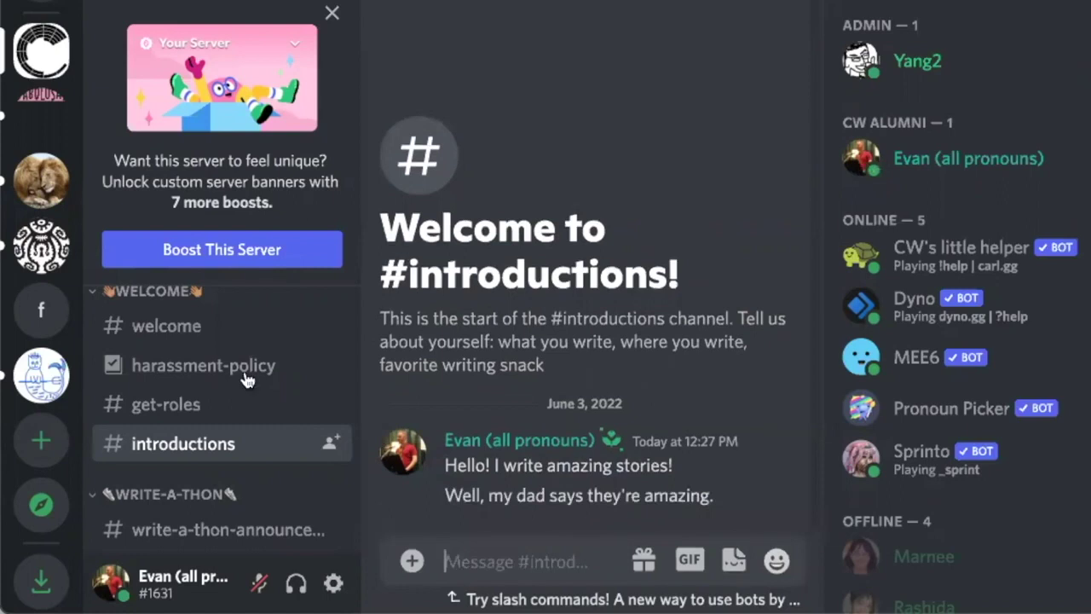
View the write-a-thon announcements and upcoming-classes channels, and look over the other Write-a-thon channels.
scroll(213, 452, down, 3)
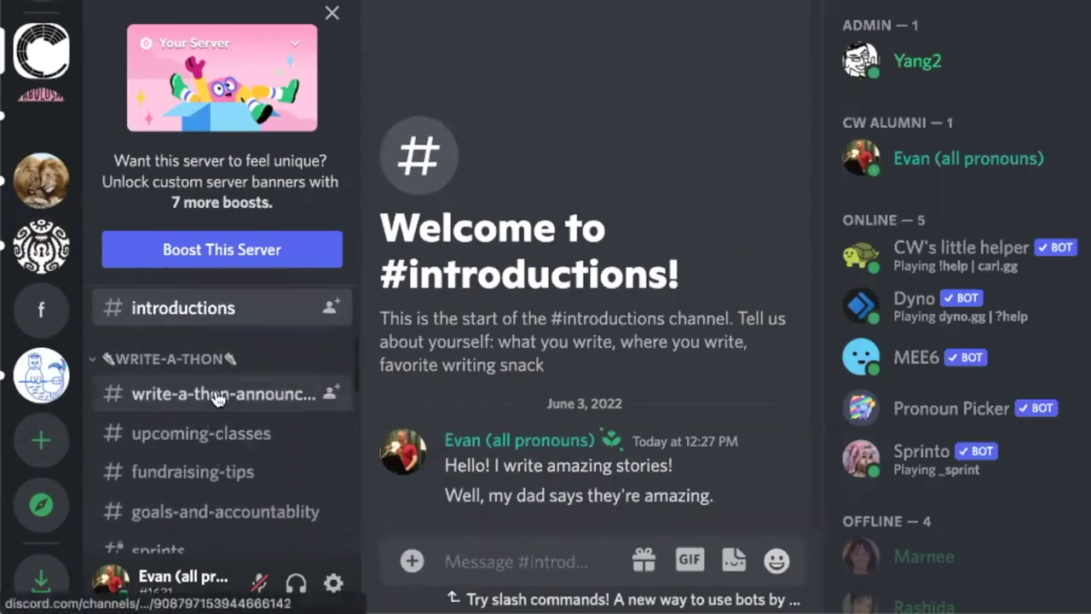
click(217, 394)
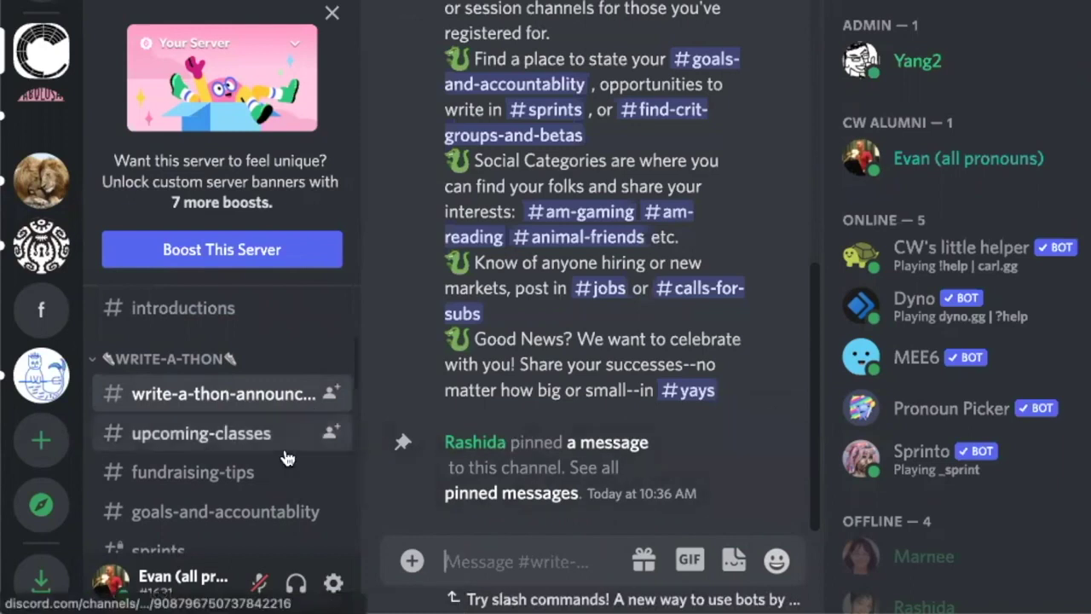
click(244, 435)
scroll(244, 437, down, 1)
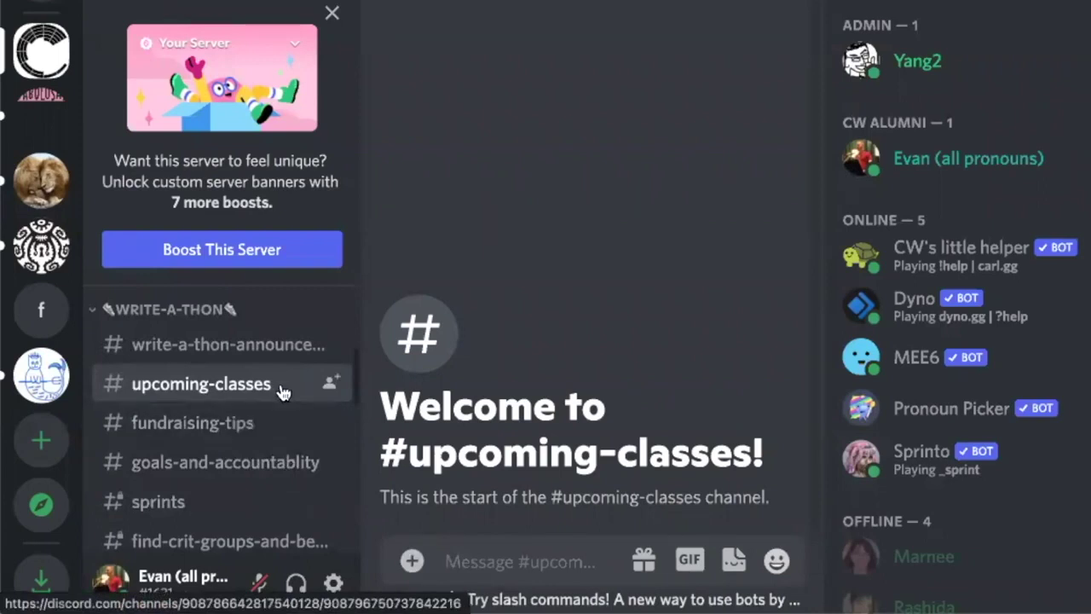
scroll(288, 390, down, 1)
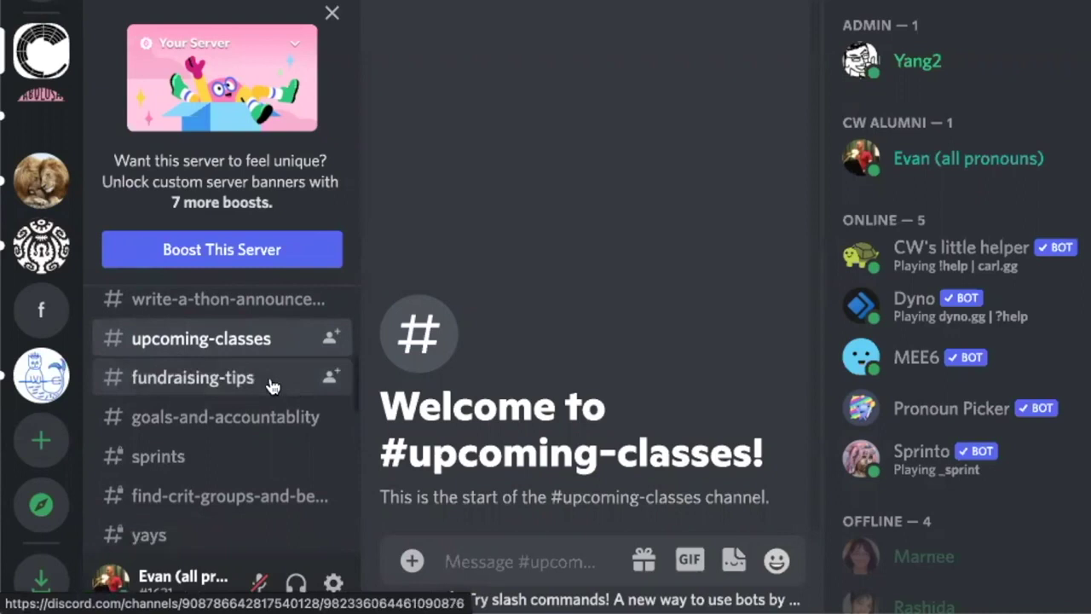
View the fundraising-tips and find-crit-groups-and-betas channels in the Write-a-thon category.
click(271, 386)
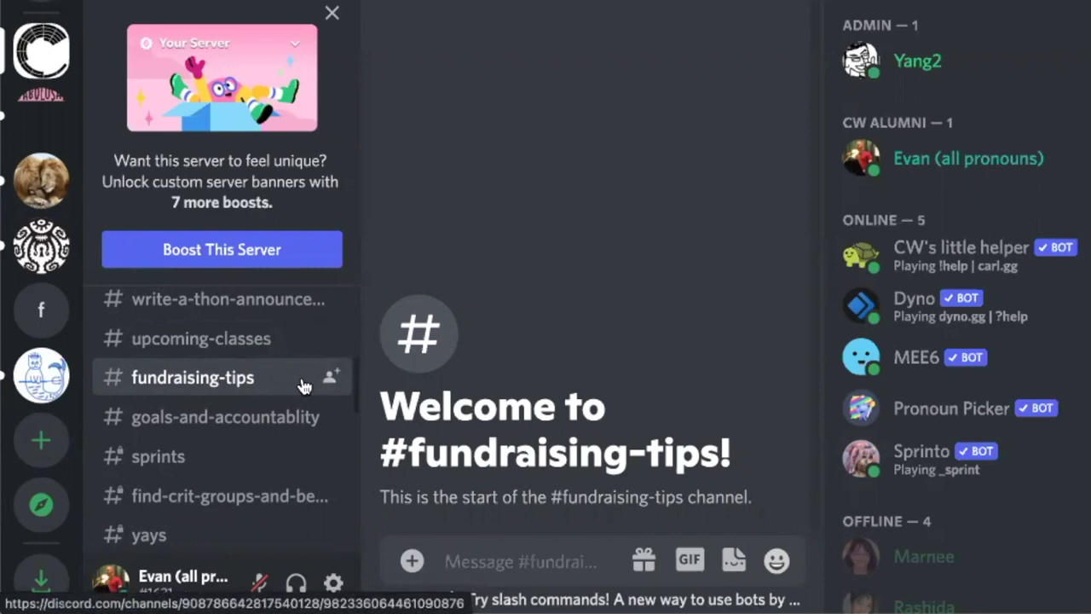
scroll(304, 385, down, 1)
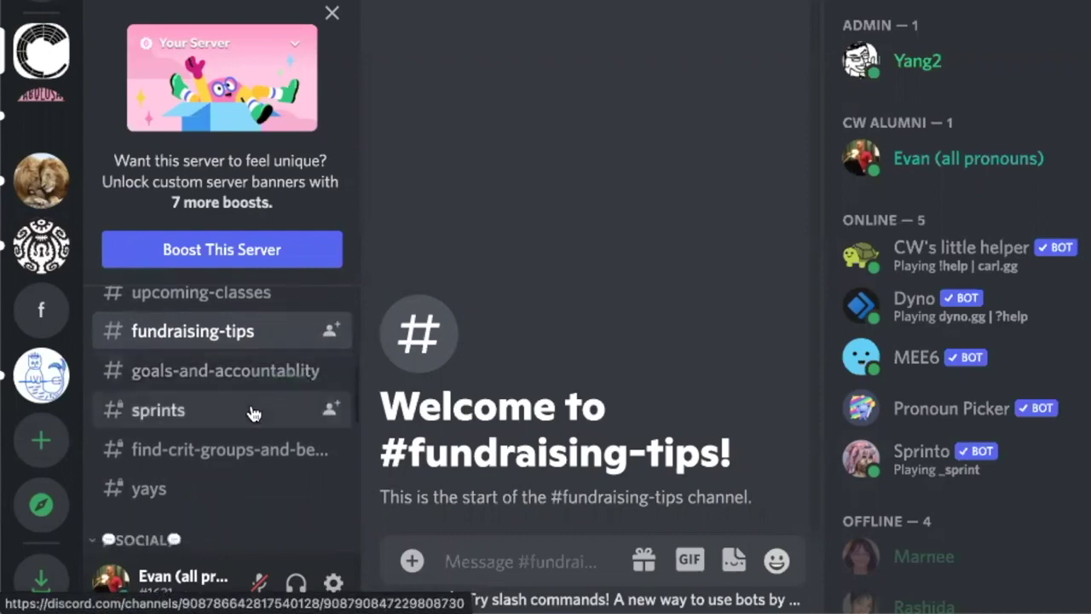
scroll(251, 456, down, 1)
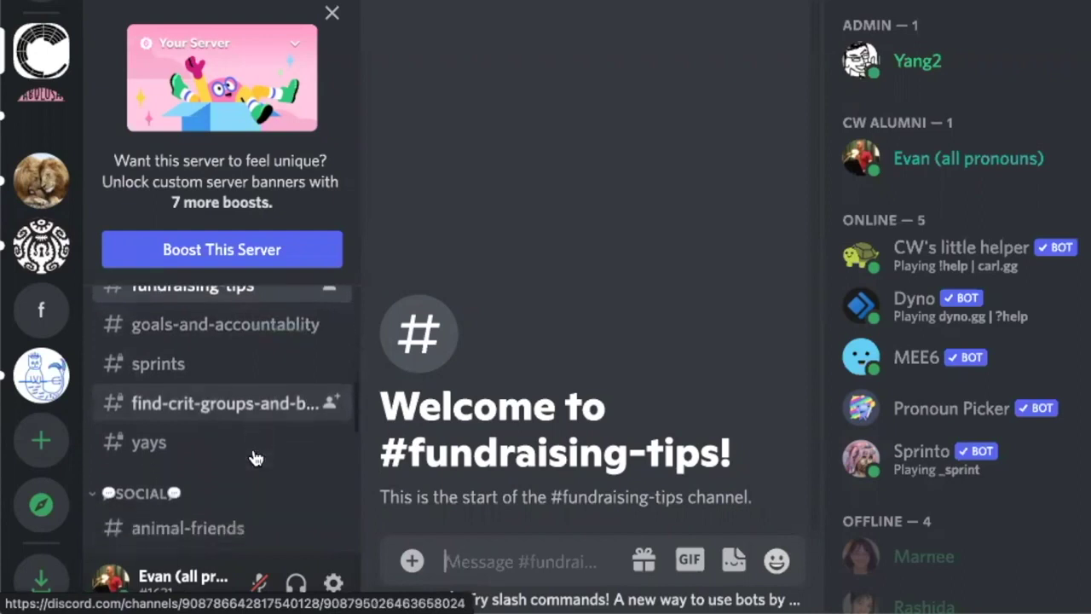
click(241, 407)
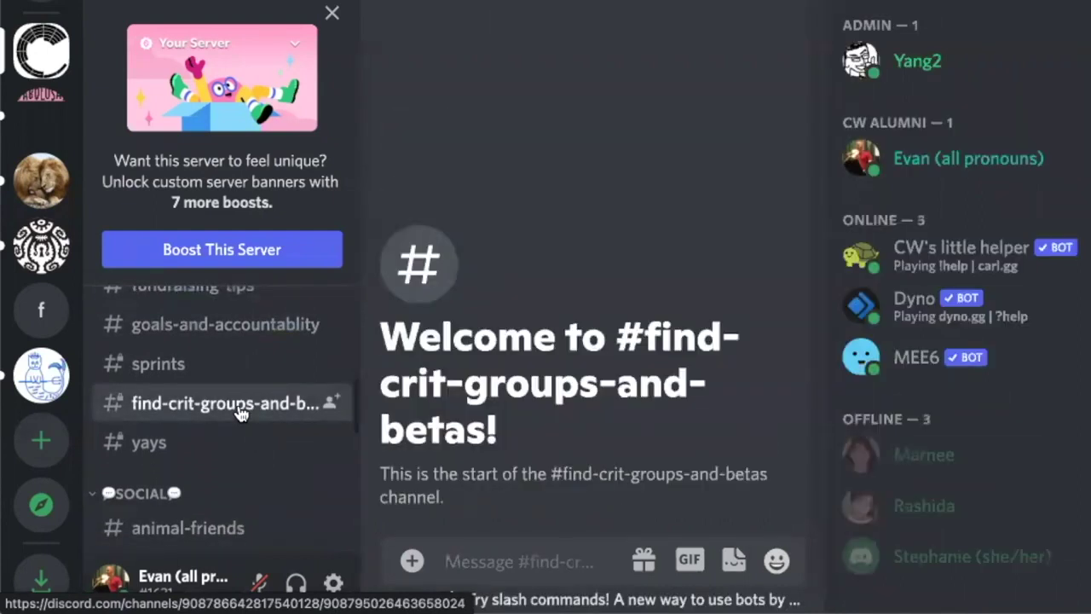
View the am-watching, am-reading, bipoc-creators and lgbtqia-creators channels in the Social category, and look over the remaining channels through Submissions & Publishing.
scroll(241, 413, down, 4)
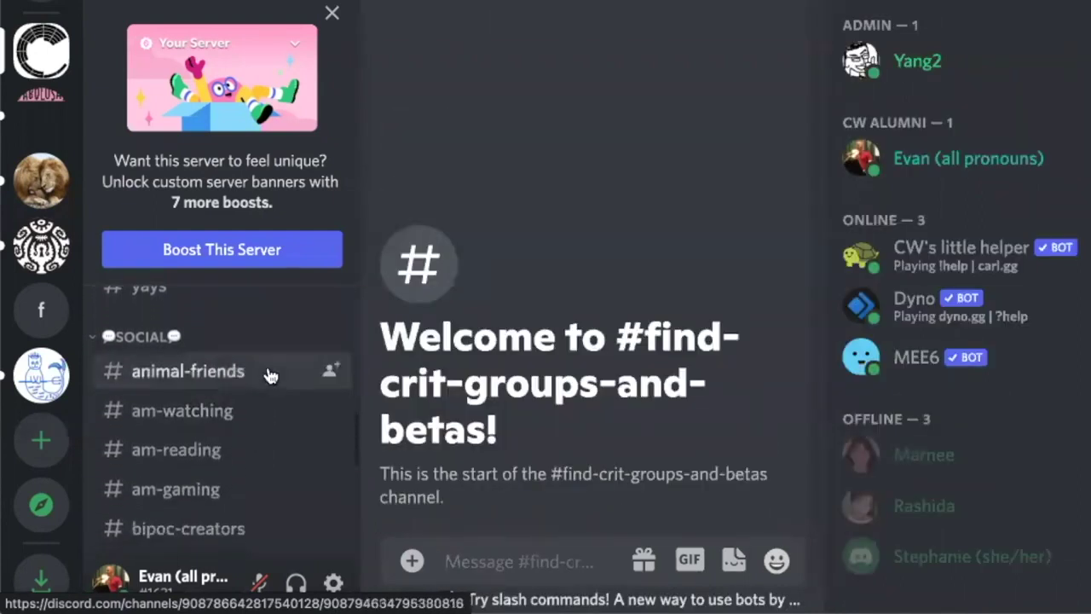
scroll(269, 376, down, 1)
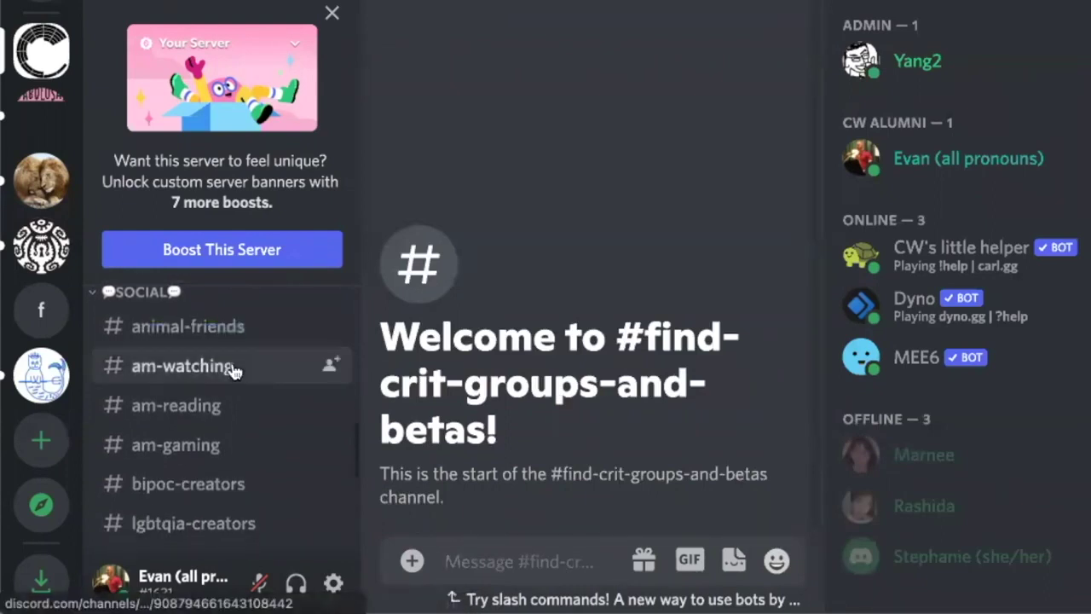
click(232, 368)
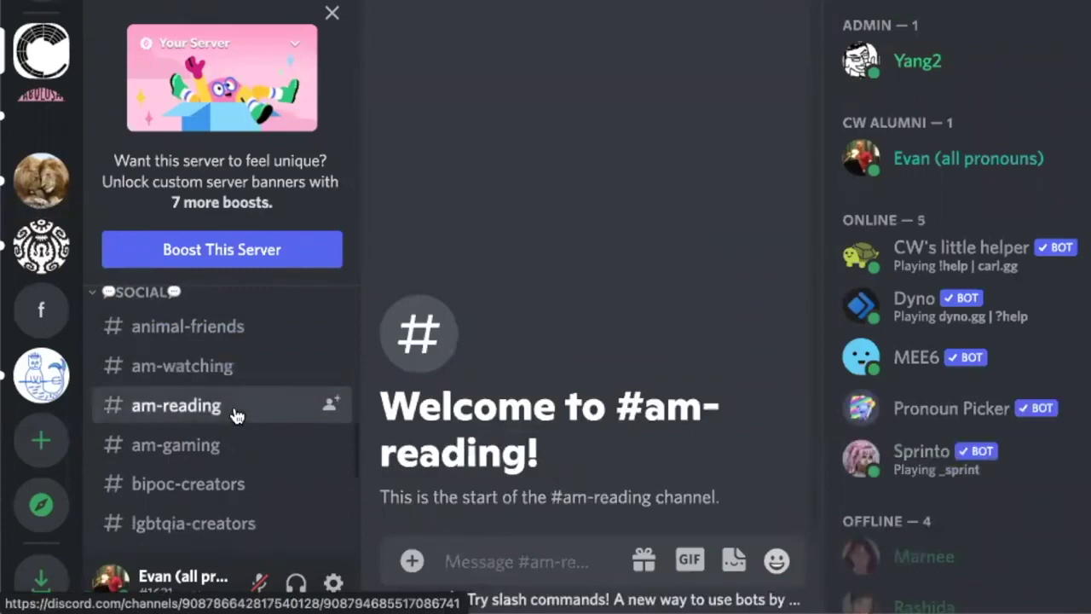
scroll(236, 415, down, 4)
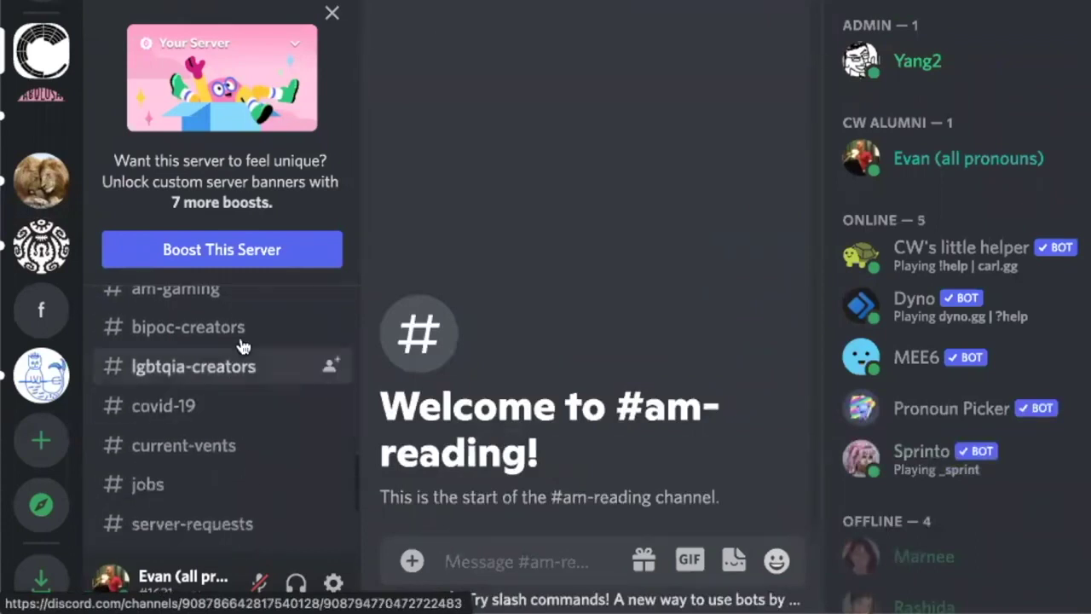
click(243, 331)
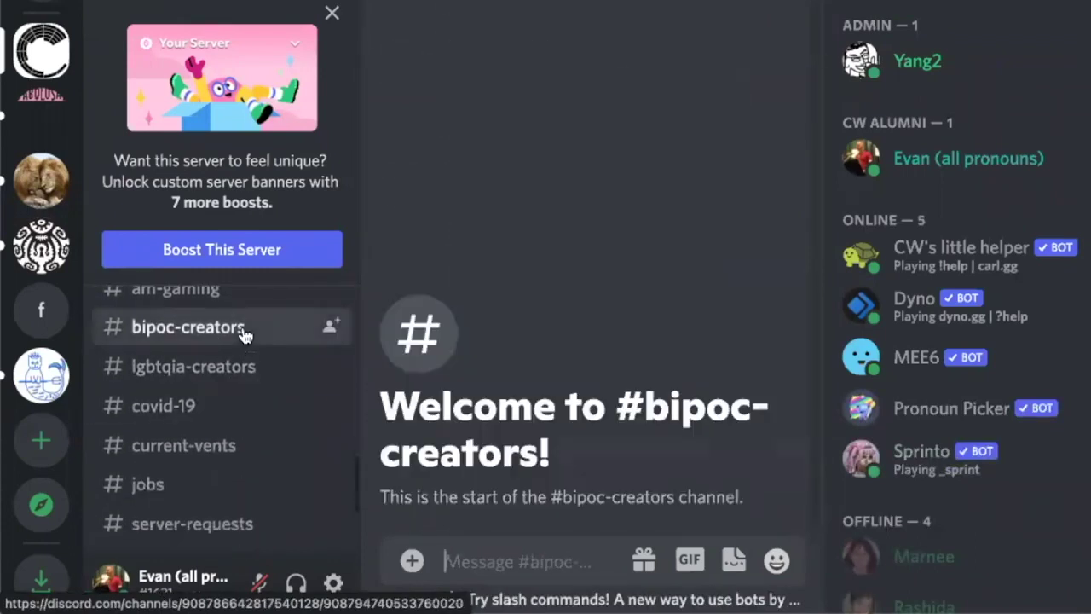
click(271, 369)
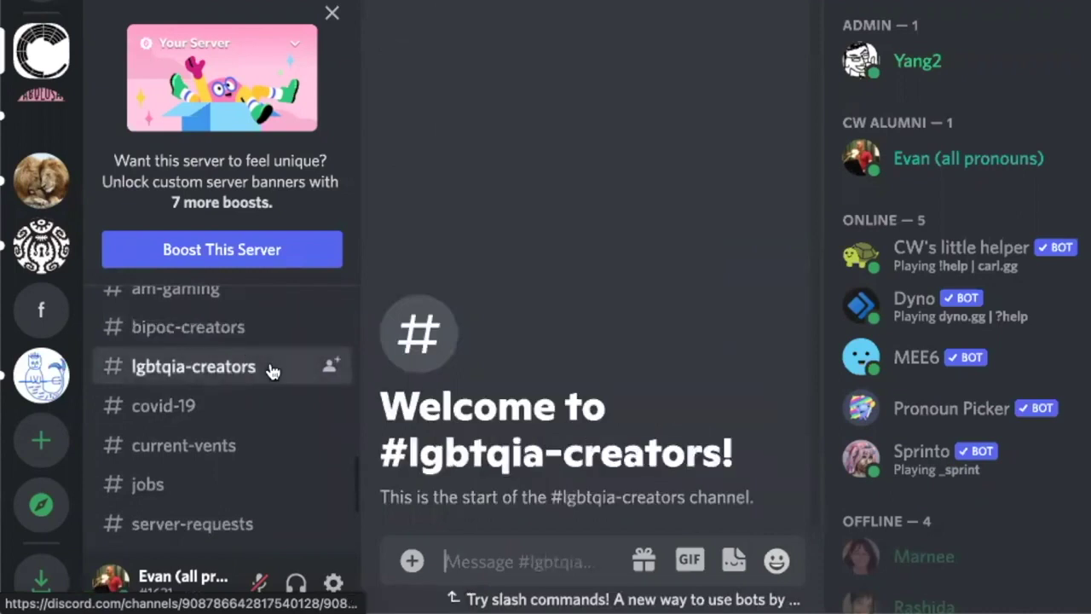
scroll(281, 486, down, 2)
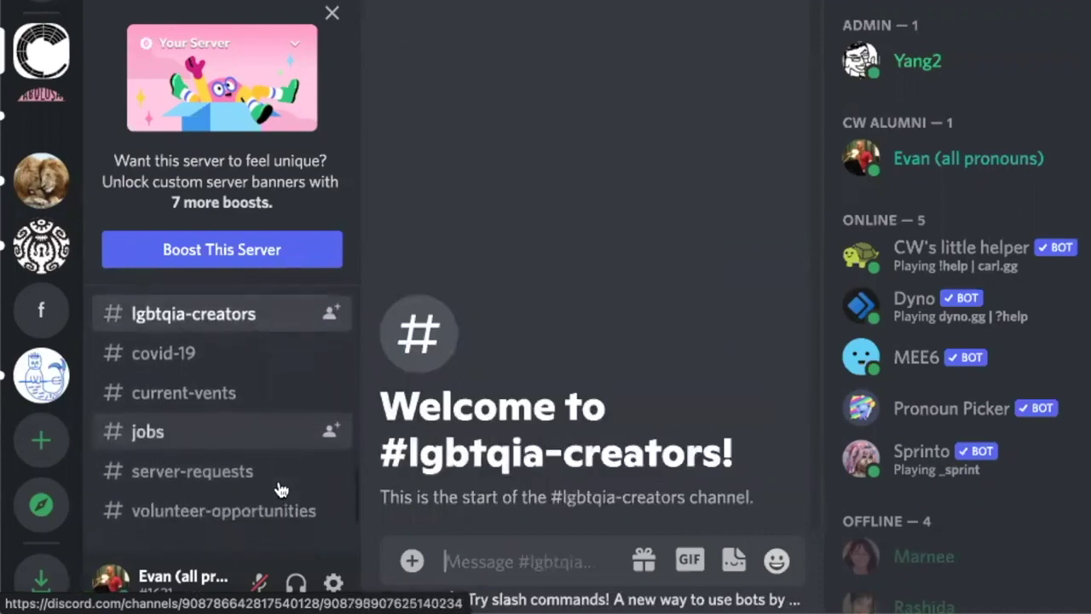
scroll(280, 489, down, 3)
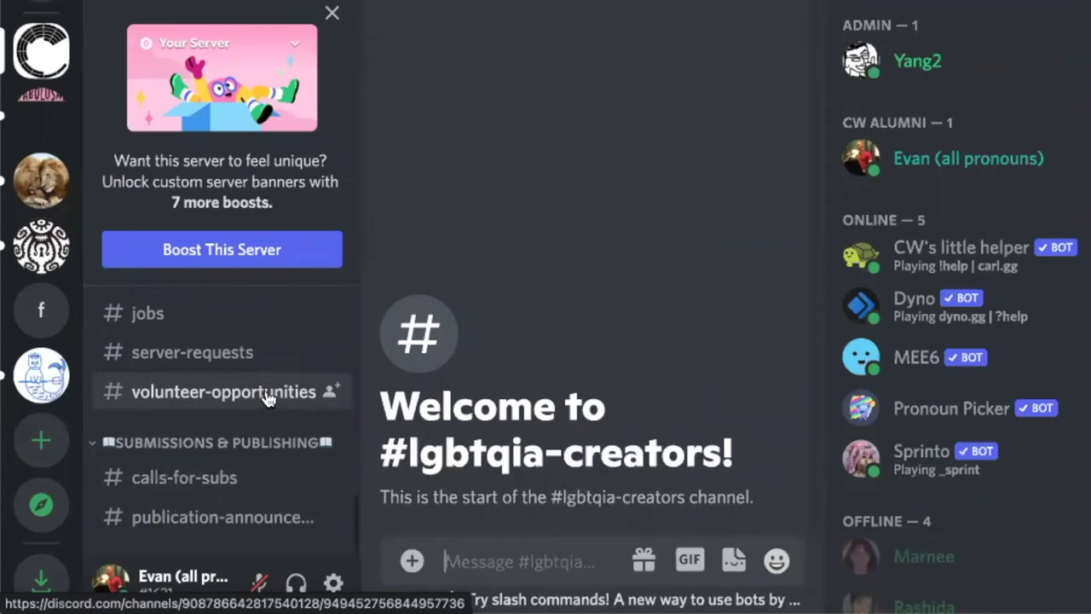
Return to the Welcome category and view its welcome and introductions channels.
scroll(265, 394, up, 3)
scroll(264, 394, up, 6)
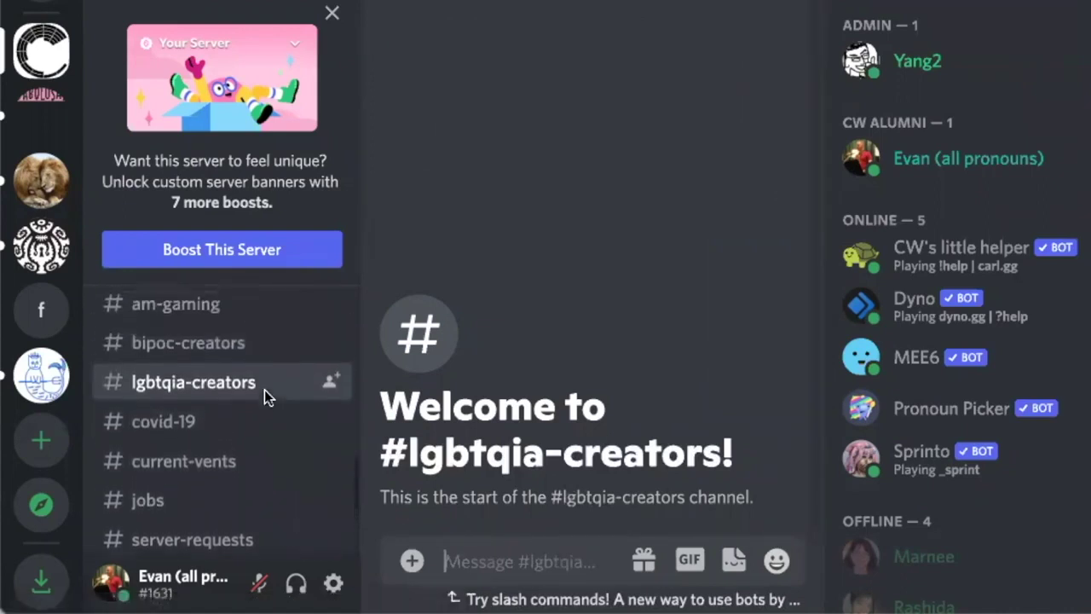
scroll(265, 394, up, 4)
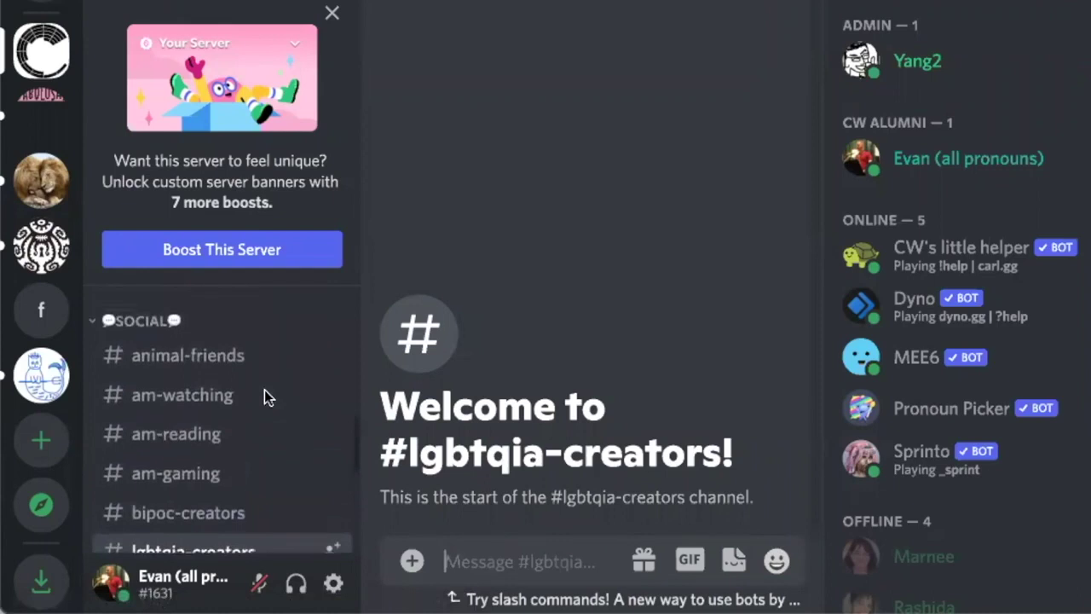
scroll(265, 398, up, 4)
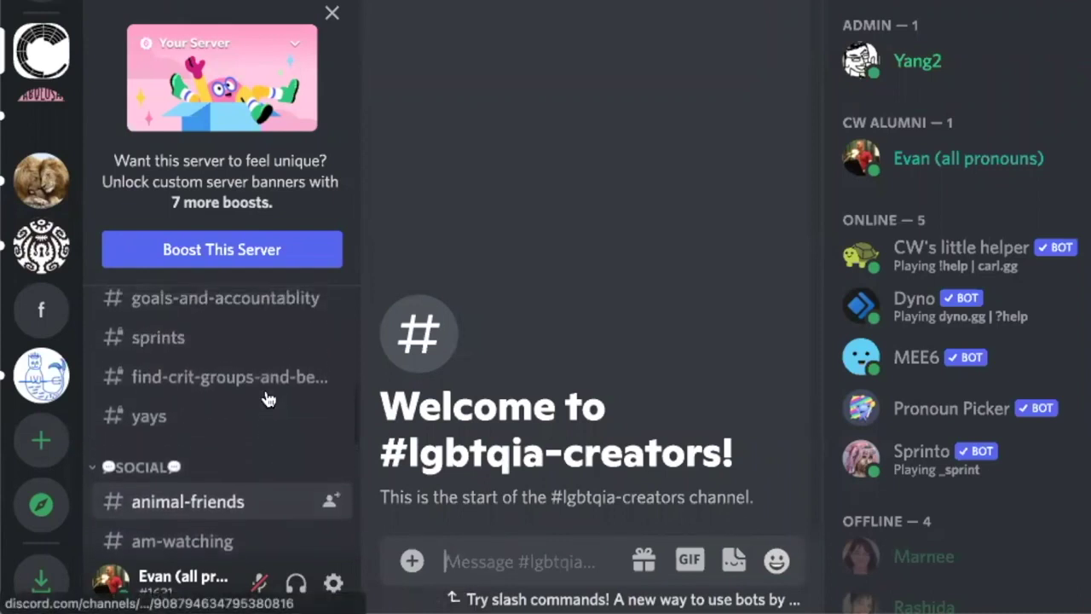
scroll(267, 399, up, 5)
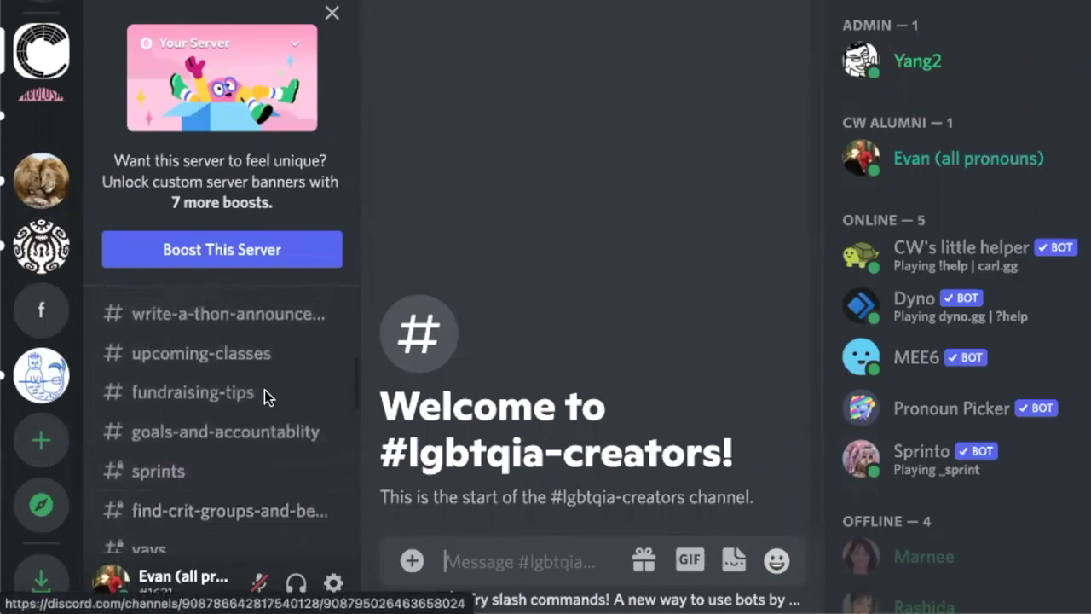
scroll(266, 397, up, 1)
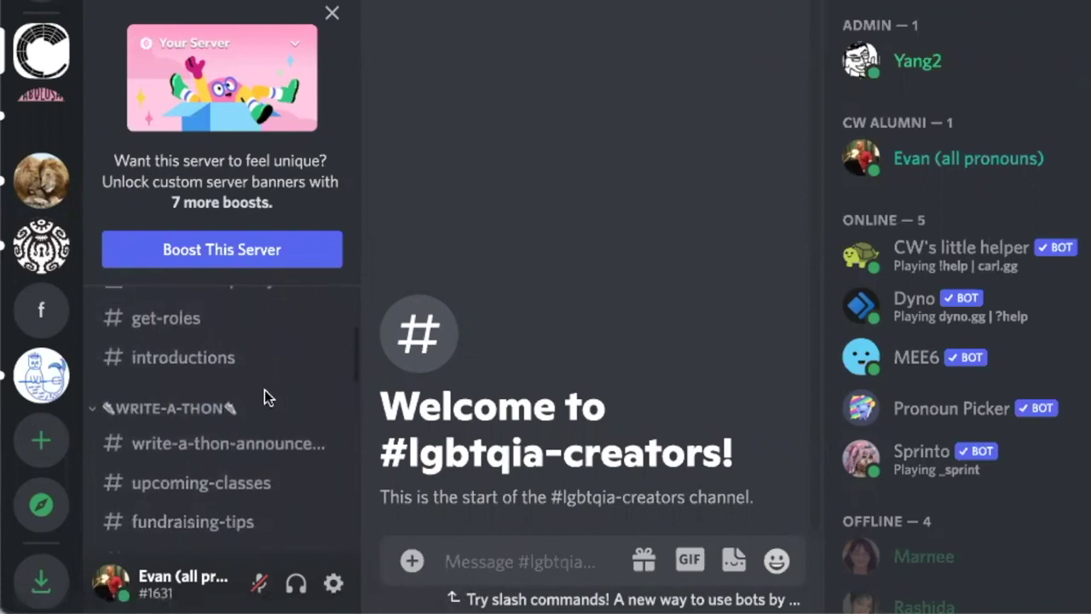
scroll(265, 389, up, 4)
click(162, 401)
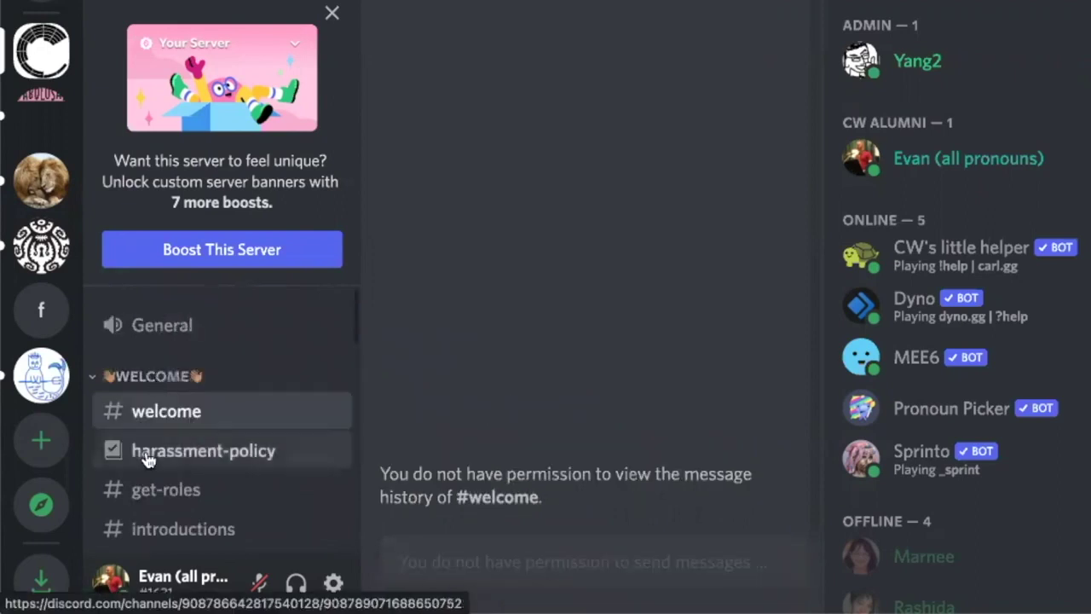
scroll(155, 514, down, 3)
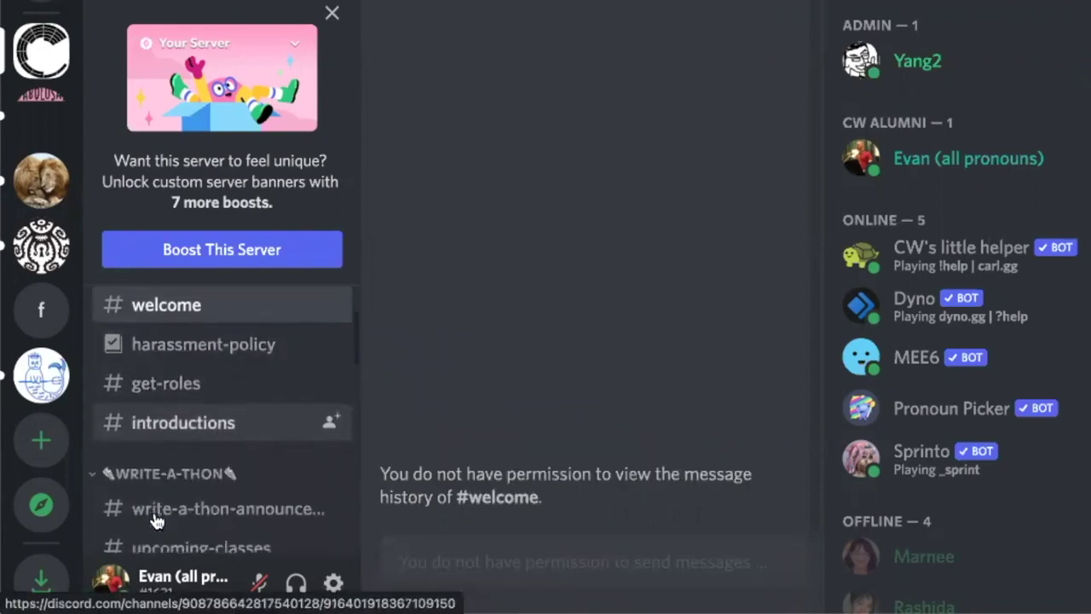
click(186, 429)
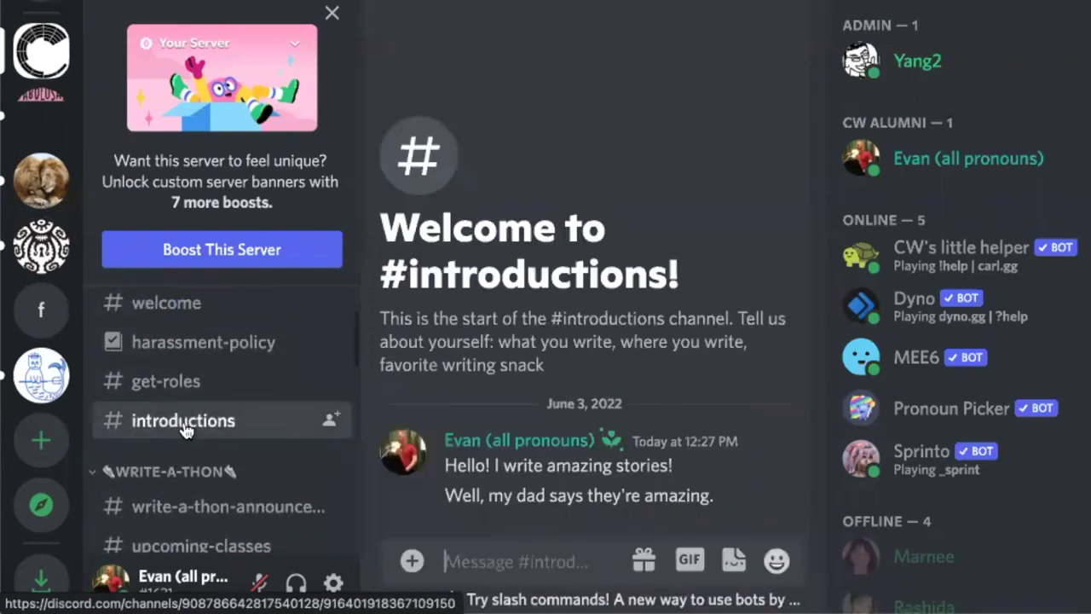